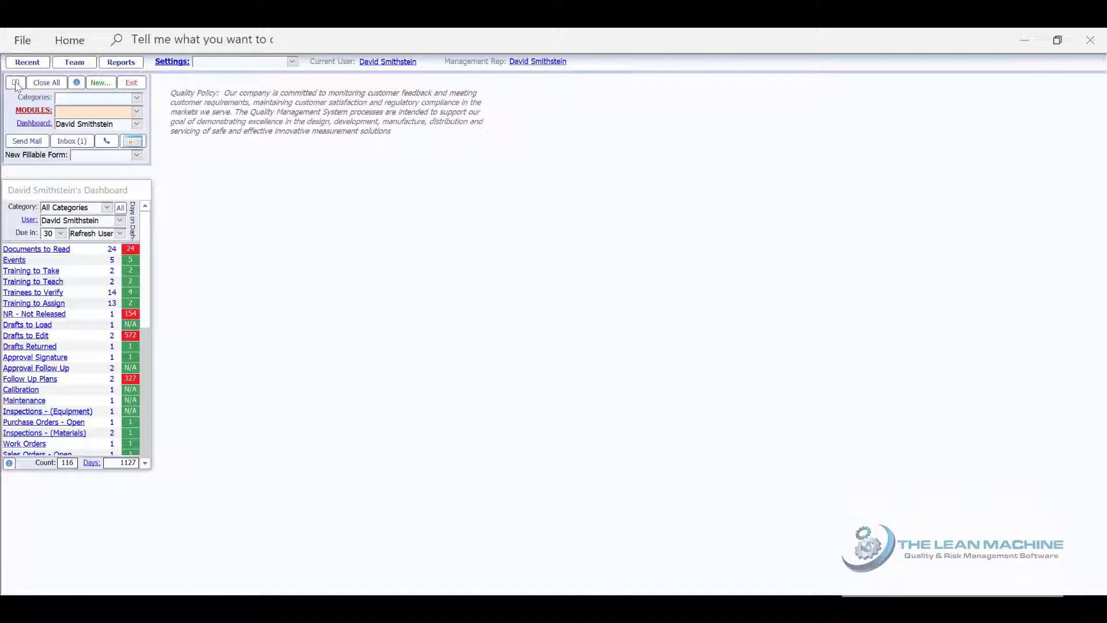
Search released documents for 'template' in the title and enlarge the list to show all 13 results
{"action": "left_click", "coordinate": [15, 83]}
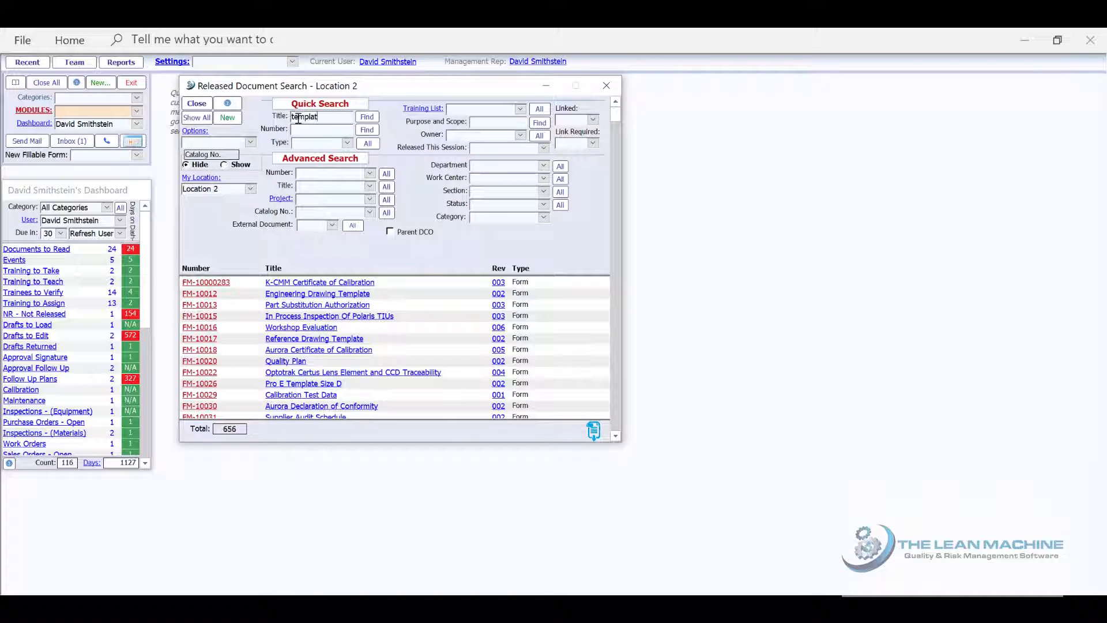
{"action": "left_click", "coordinate": [367, 118]}
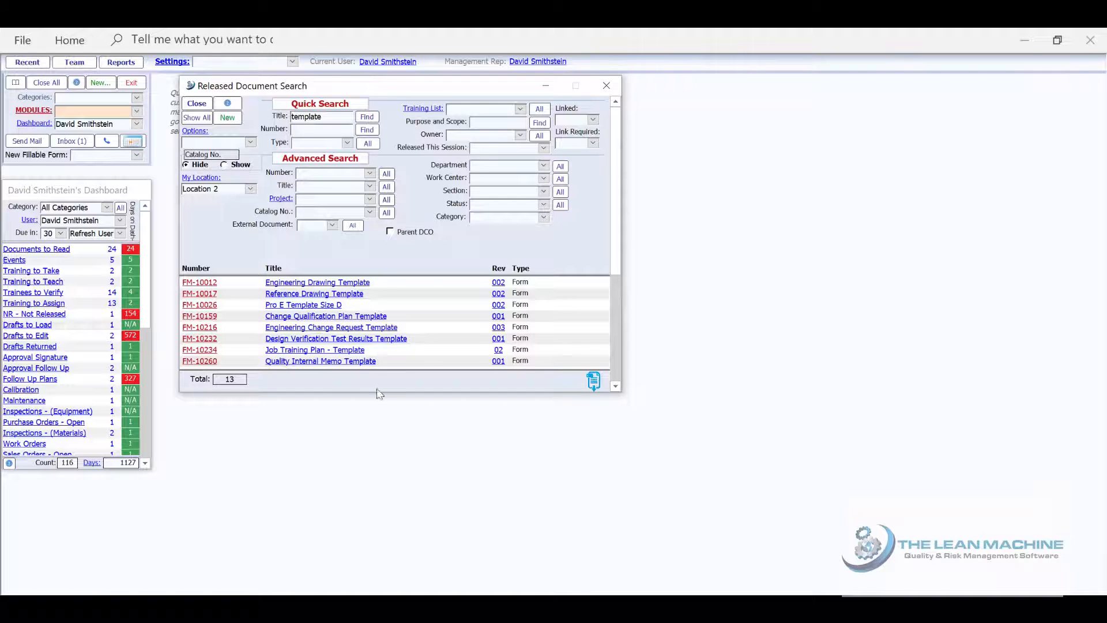
{"action": "left_click_drag", "start_coordinate": [381, 398], "coordinate": [381, 470]}
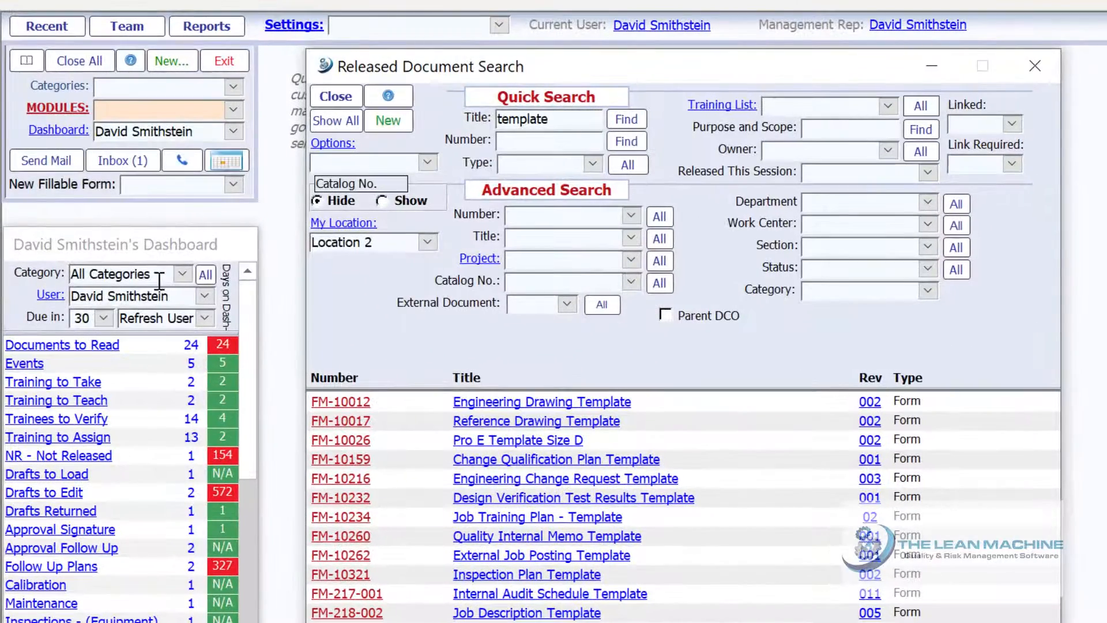
{"action": "left_click", "coordinate": [173, 267]}
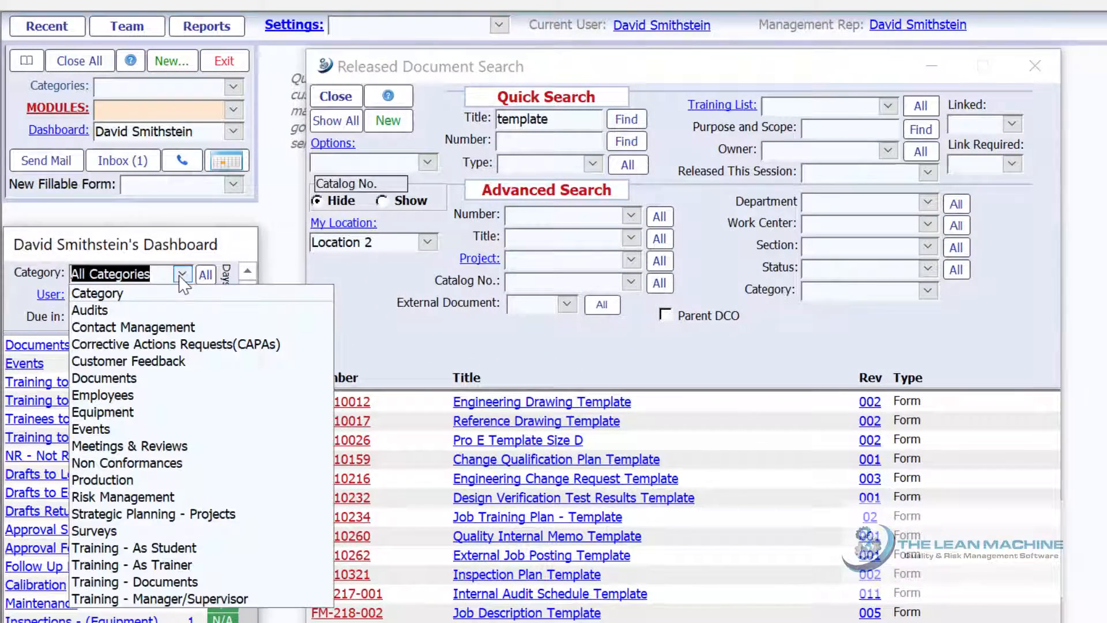
Filter the dashboard to Documents and open draft QP-423-203, QMS Document Change Control, from Drafts to Load
{"action": "left_click", "coordinate": [139, 380]}
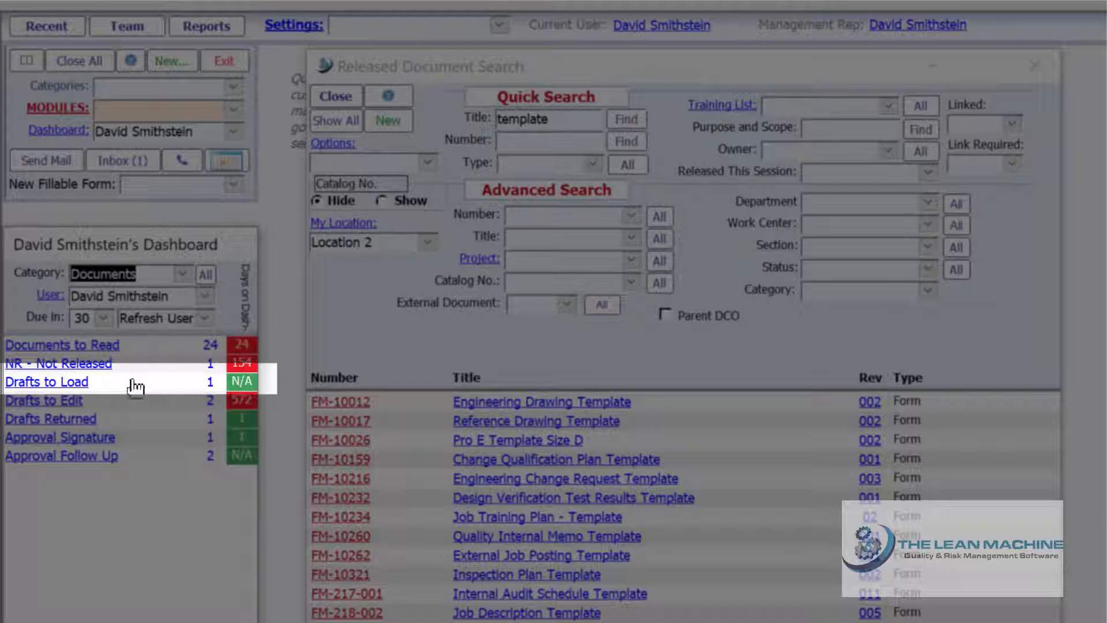
{"action": "left_click", "coordinate": [53, 384]}
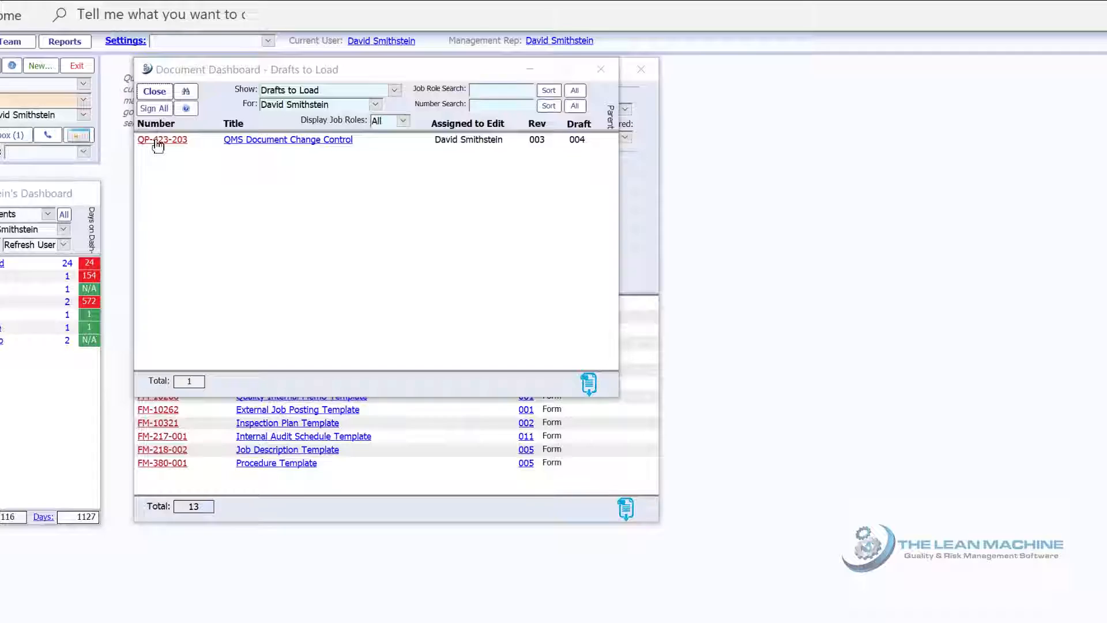
{"action": "left_click", "coordinate": [161, 140]}
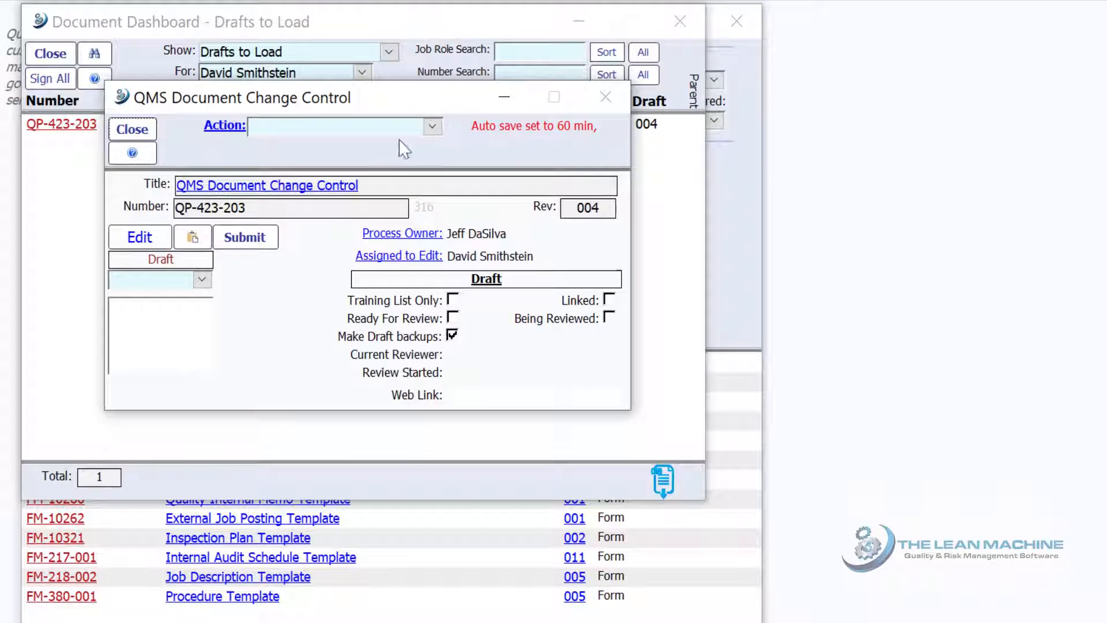
Copy the released Procedure Template into the draft and open its document for editing
{"action": "left_click", "coordinate": [440, 129]}
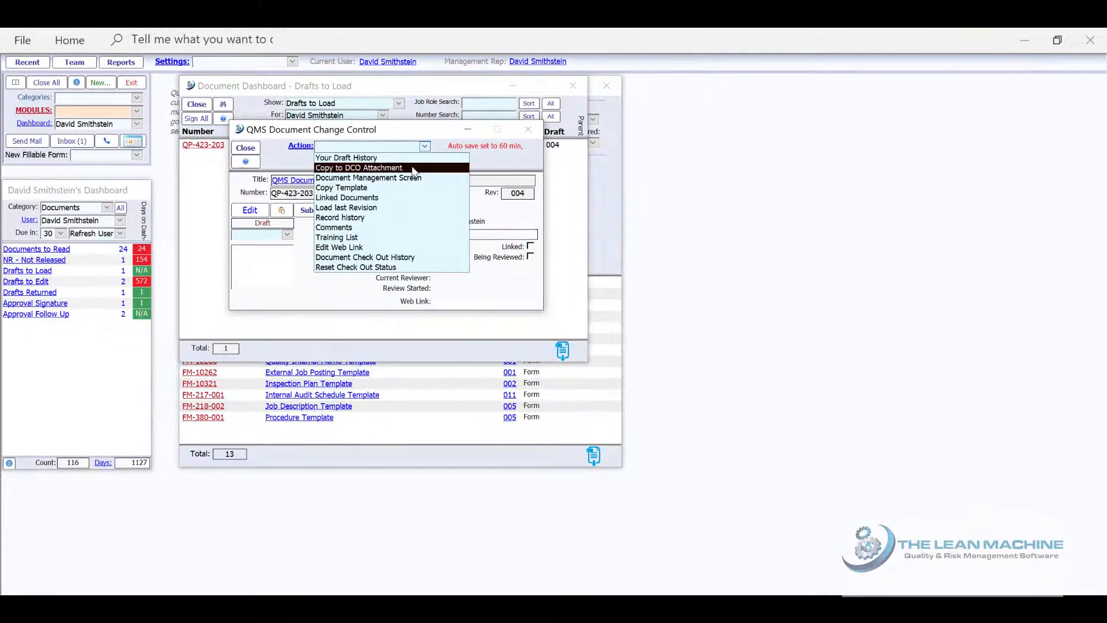
{"action": "left_click", "coordinate": [411, 188]}
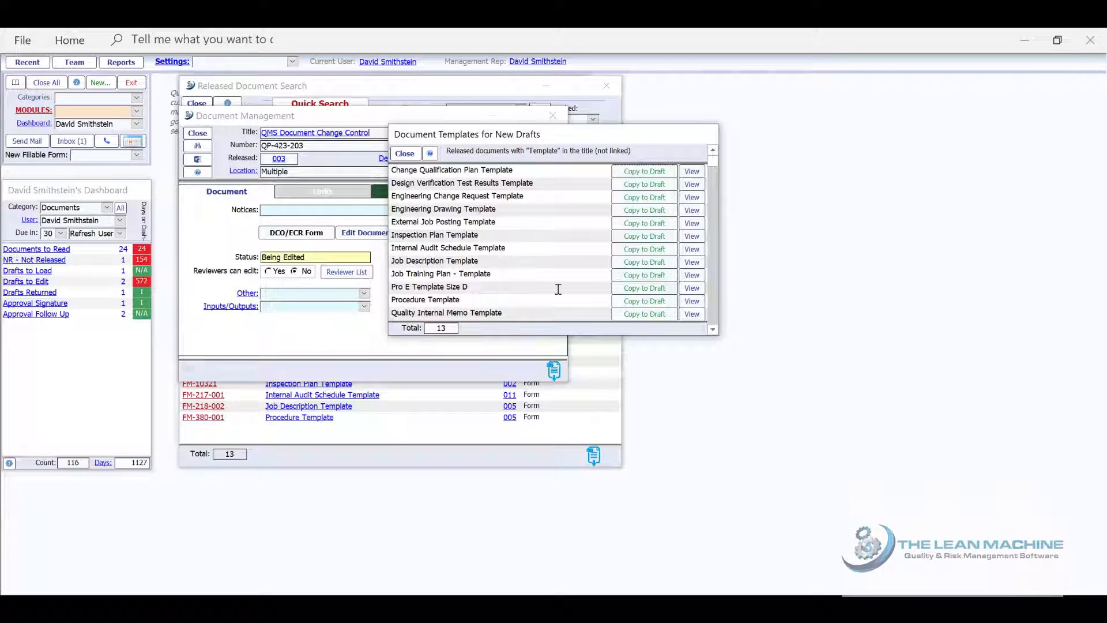
{"action": "left_click", "coordinate": [633, 302]}
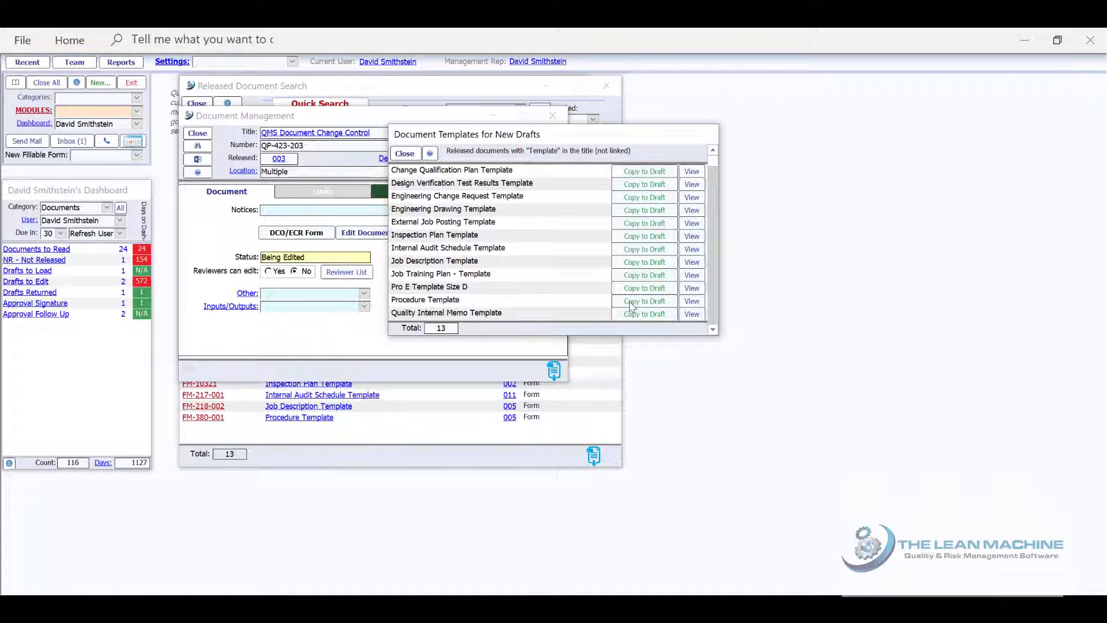
{"action": "left_click", "coordinate": [204, 163]}
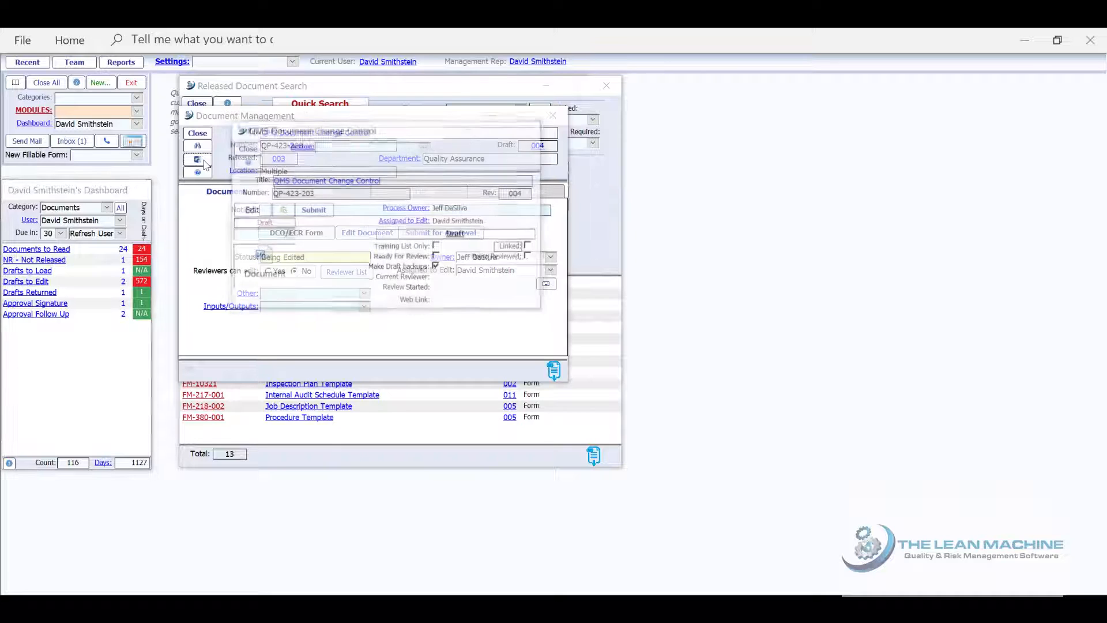
{"action": "left_click", "coordinate": [252, 210]}
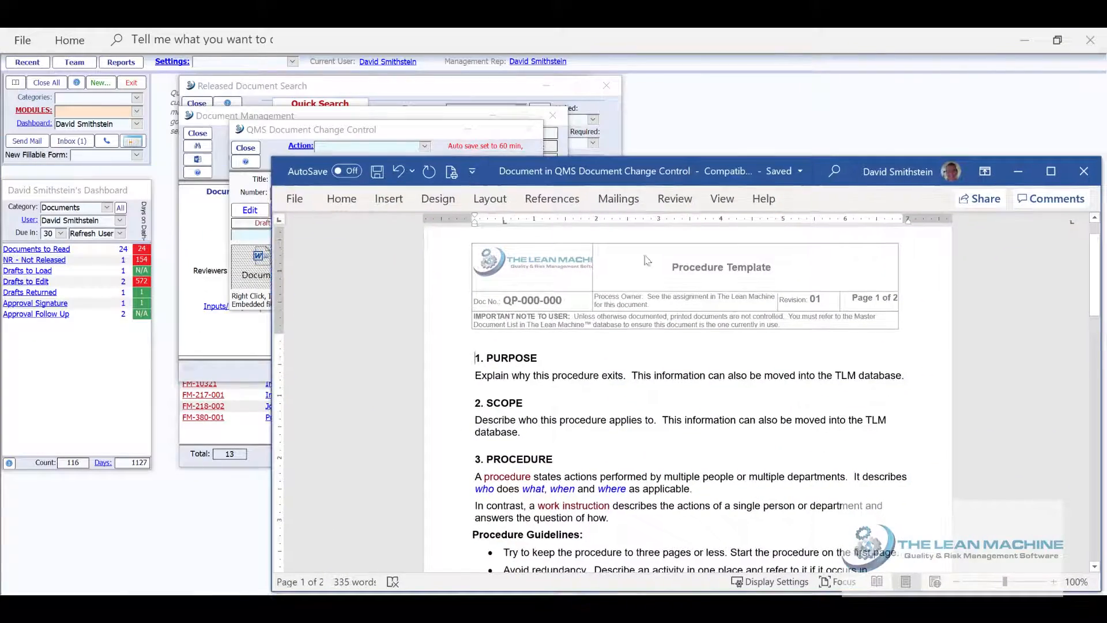
Scroll through the draft's Procedure Template content from Purpose down to page 2
{"action": "scroll", "coordinate": [645, 306], "scroll_direction": "down", "scroll_amount": 7}
{"action": "scroll", "coordinate": [645, 305], "scroll_direction": "down", "scroll_amount": 8}
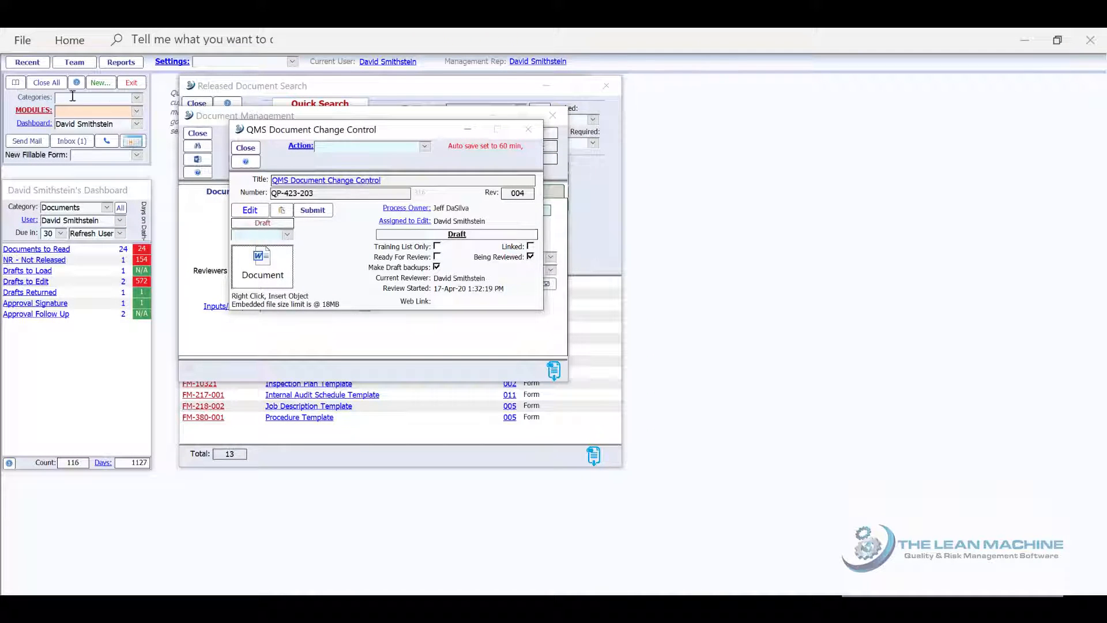
Close Document Management, Released Document Search and the change control record, resetting the dashboard to 123 items
{"action": "left_click", "coordinate": [46, 83]}
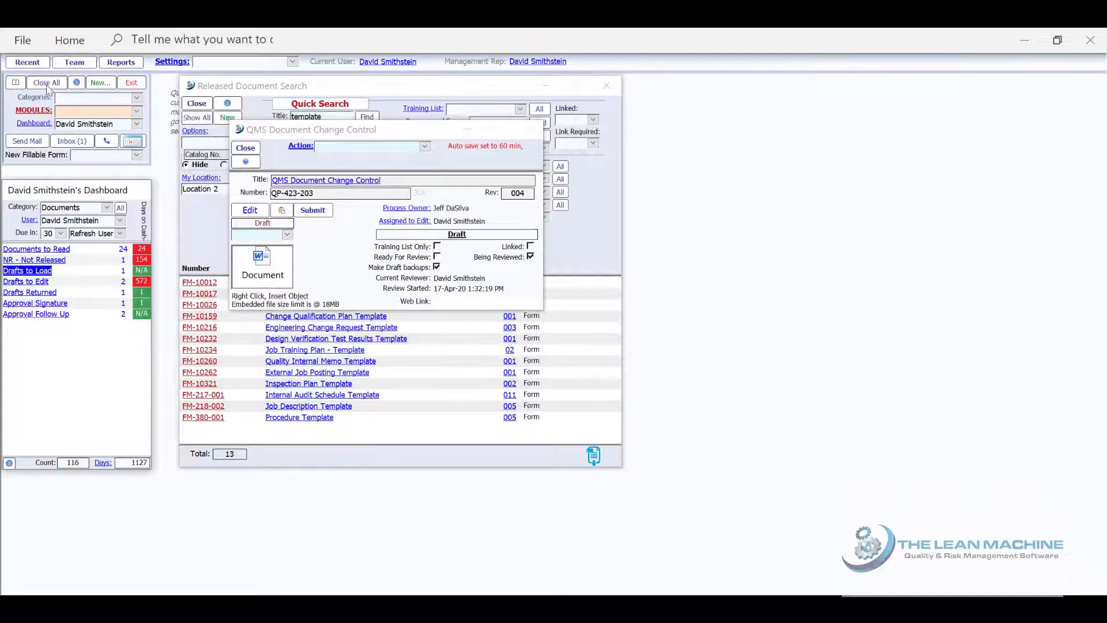
{"action": "left_click", "coordinate": [47, 85]}
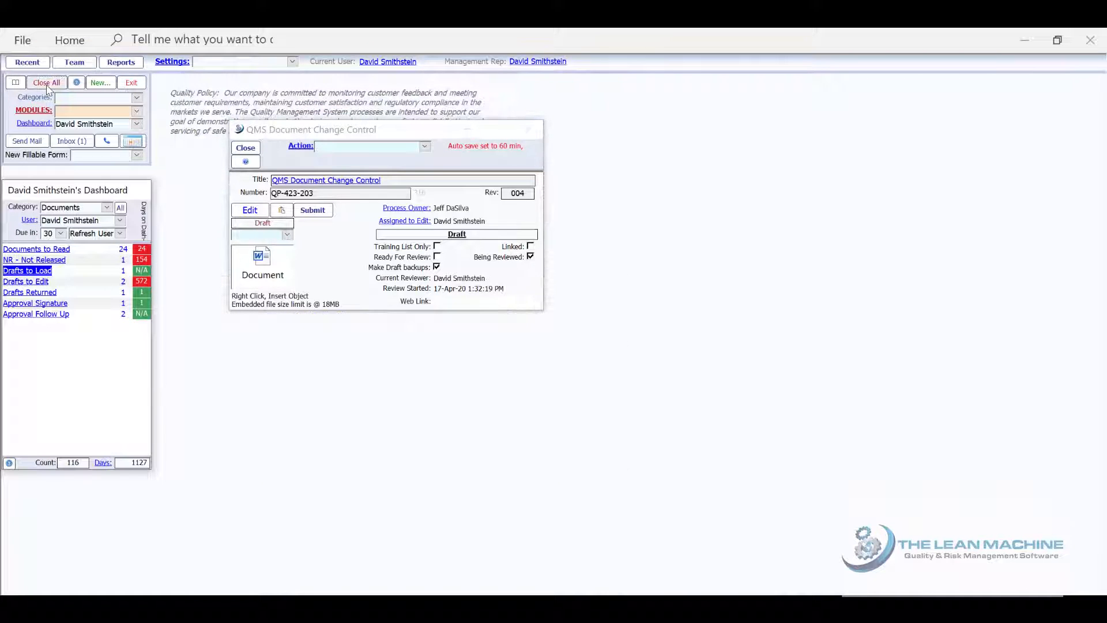
{"action": "left_click", "coordinate": [247, 147]}
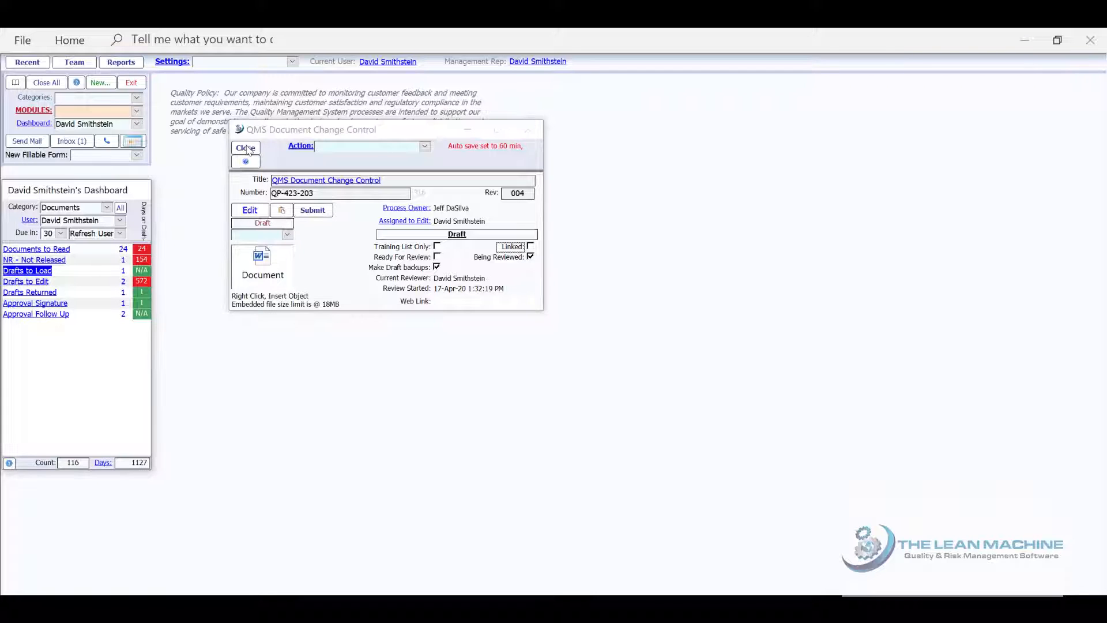
{"action": "left_click", "coordinate": [247, 148]}
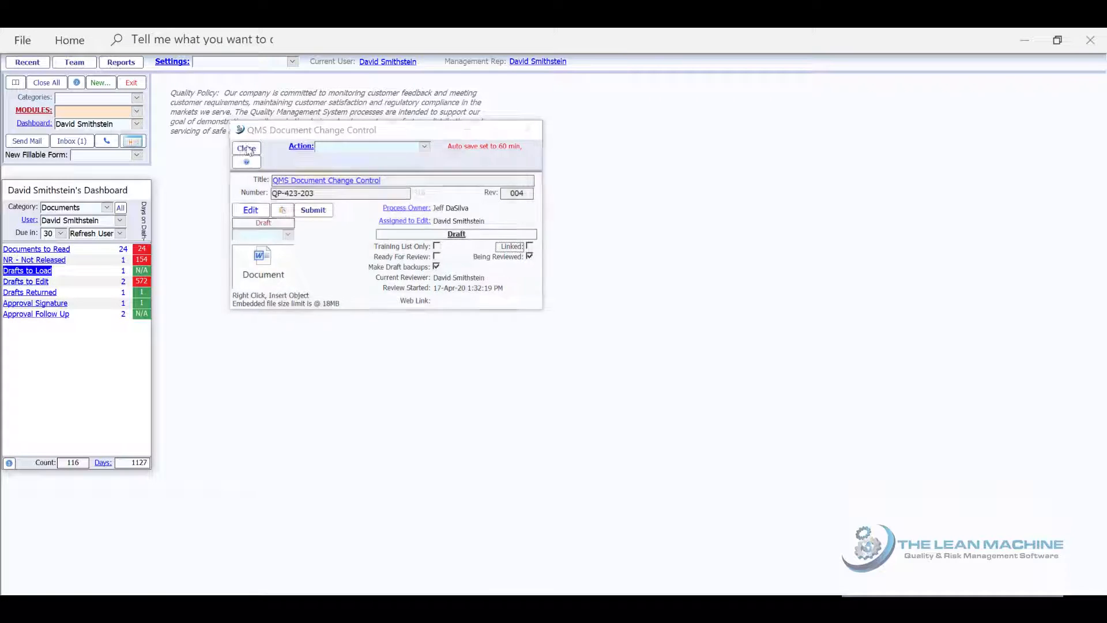
{"action": "left_click", "coordinate": [46, 83]}
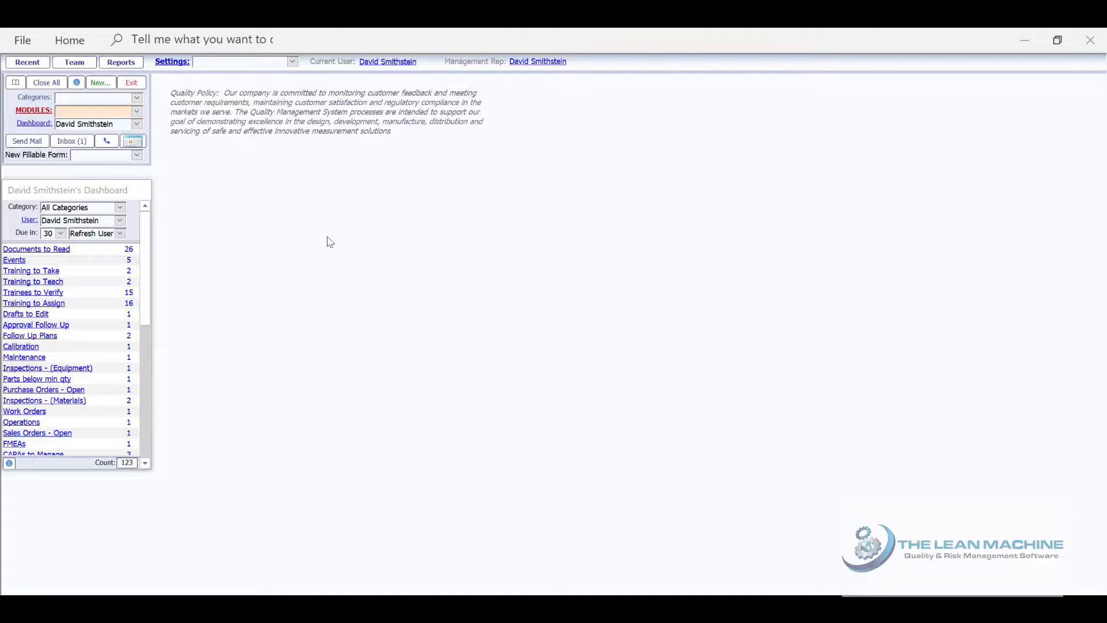
{"action": "left_click_drag", "start_coordinate": [145, 252], "coordinate": [145, 280]}
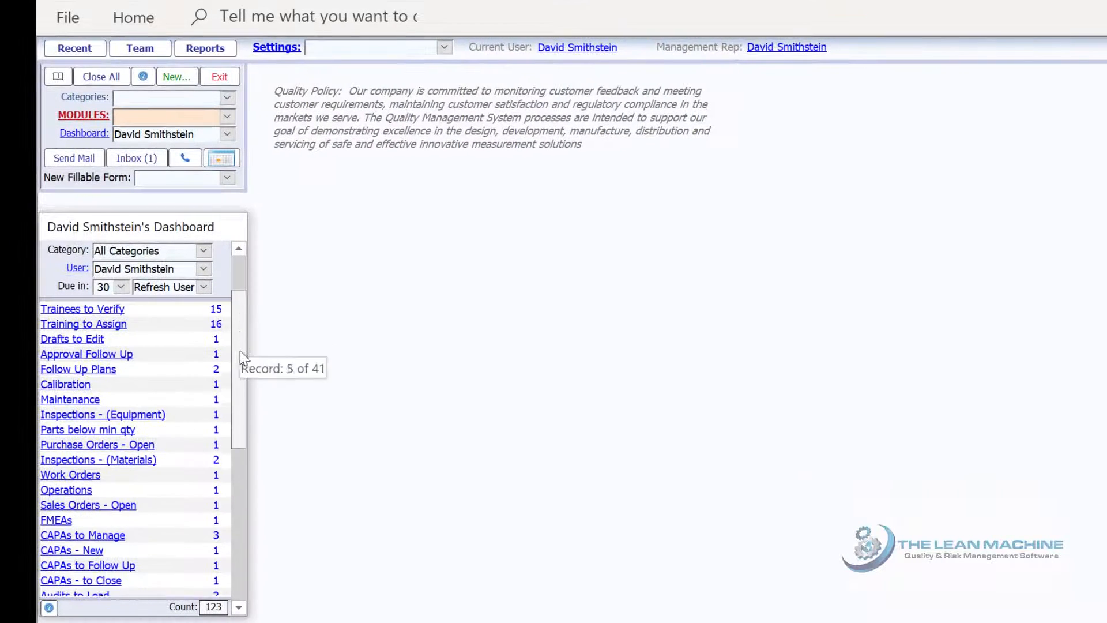
{"action": "left_click_drag", "start_coordinate": [240, 351], "coordinate": [371, 281]}
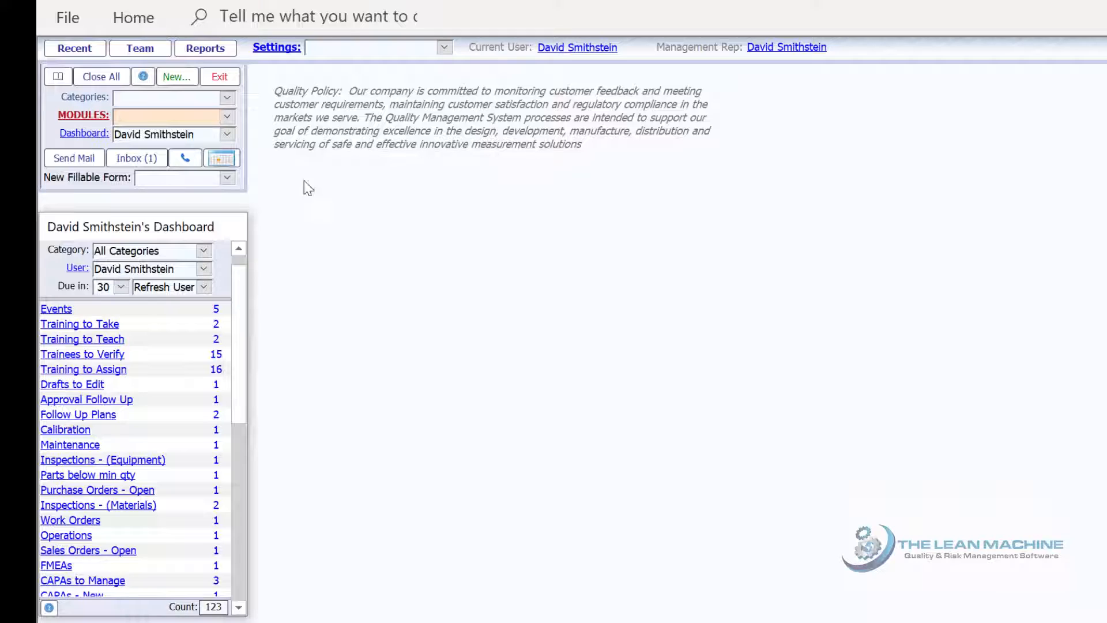
{"action": "left_click", "coordinate": [88, 47]}
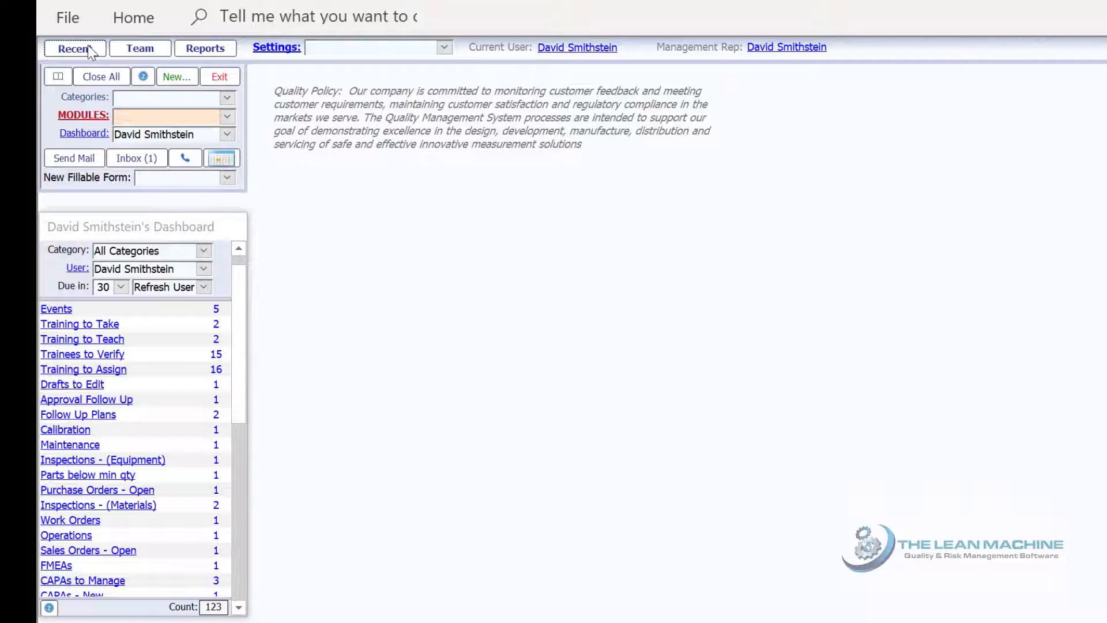
Open the saved employee's information record from recents and show their assignments
{"action": "left_click", "coordinate": [90, 51]}
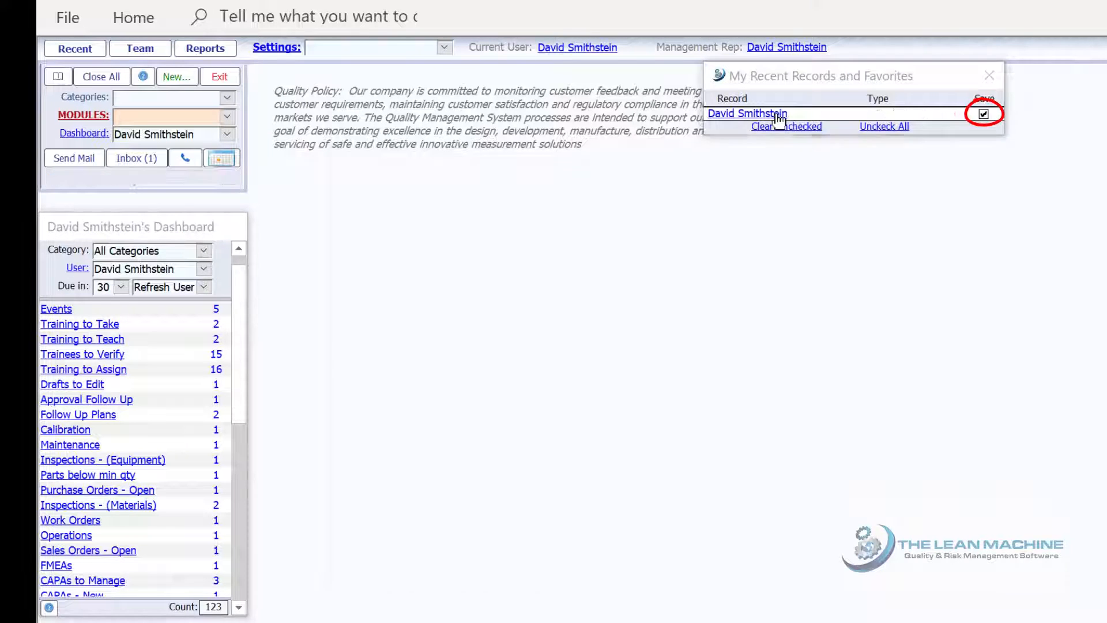
{"action": "left_click", "coordinate": [779, 116]}
{"action": "left_click", "coordinate": [621, 201]}
Reassign the employee's Tasks to a chosen colleague and confirm the success message
{"action": "left_click", "coordinate": [855, 406]}
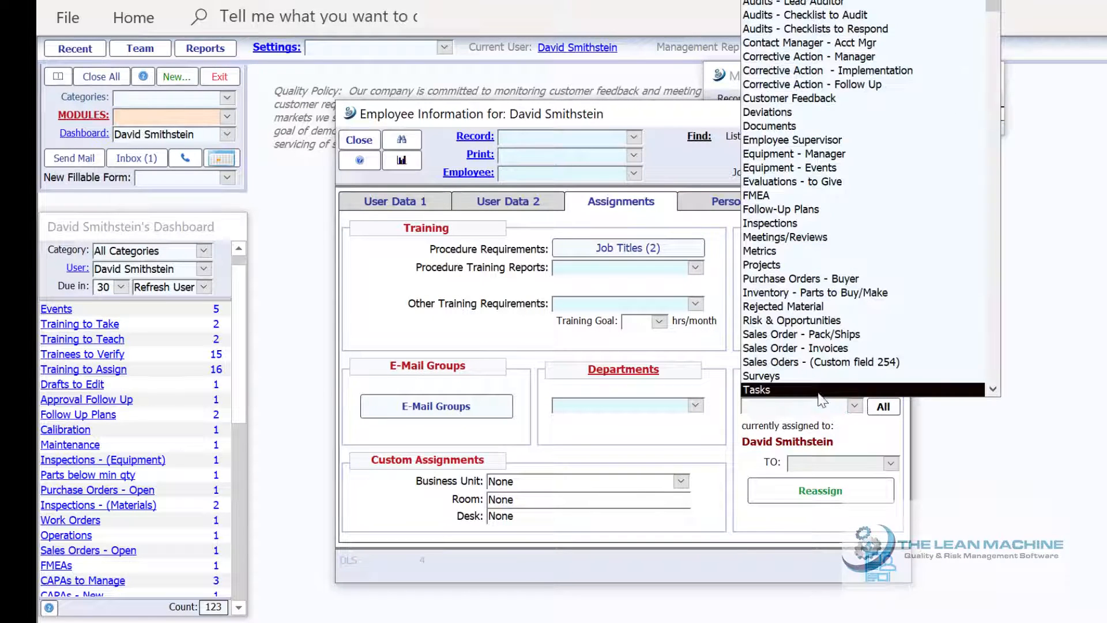
{"action": "left_click", "coordinate": [819, 390]}
{"action": "left_click", "coordinate": [891, 463]}
{"action": "left_click", "coordinate": [822, 71]}
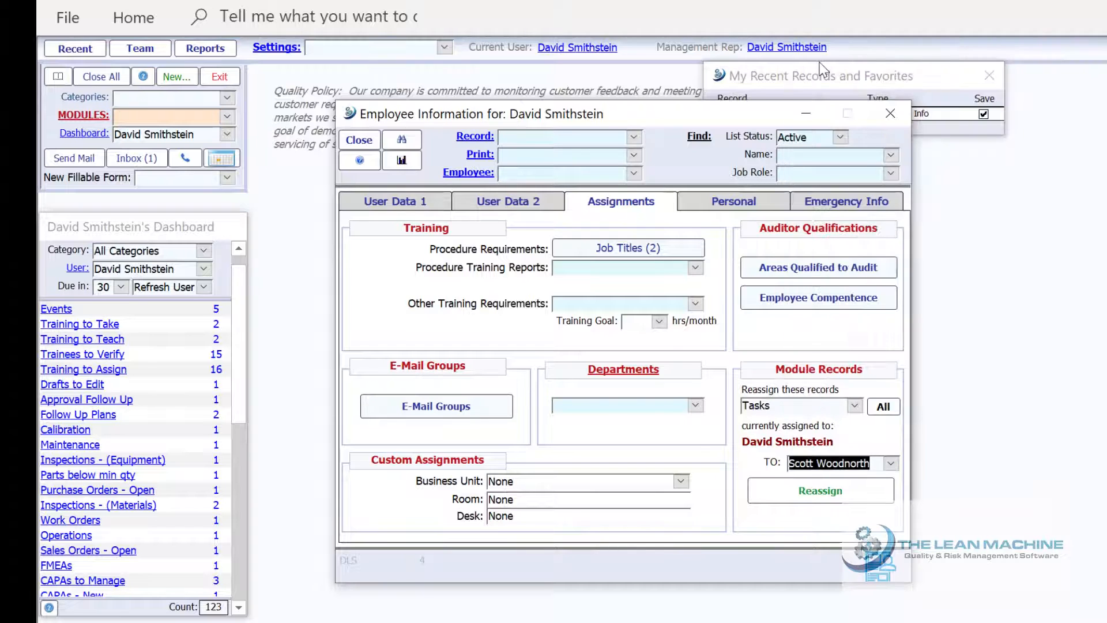
{"action": "left_click", "coordinate": [892, 463]}
{"action": "left_click", "coordinate": [815, 78]}
{"action": "left_click", "coordinate": [838, 493]}
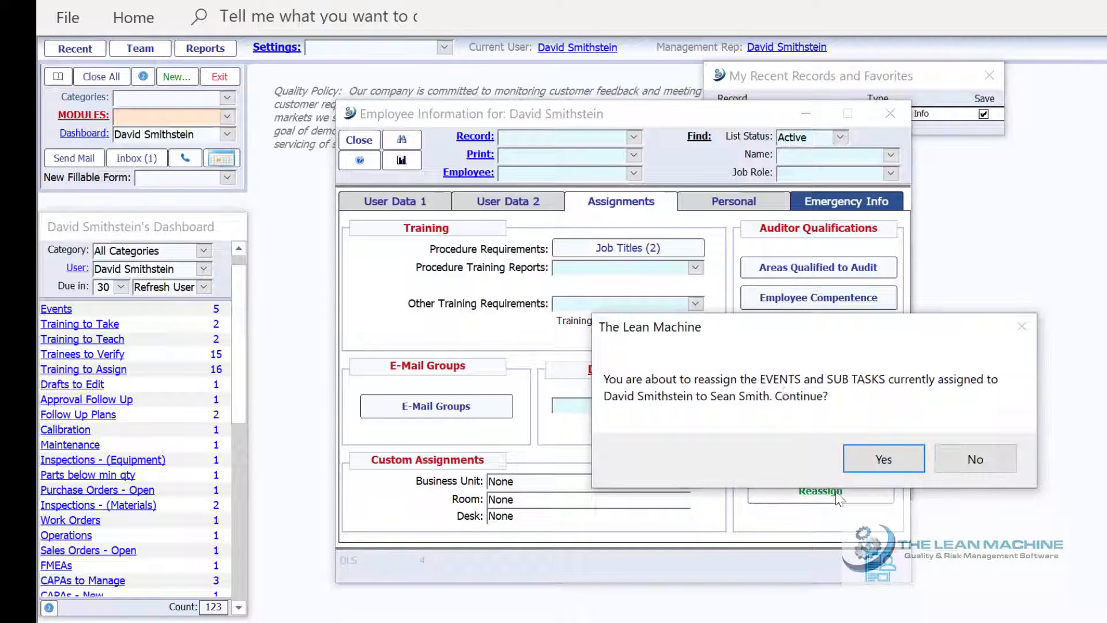
{"action": "left_click", "coordinate": [879, 457]}
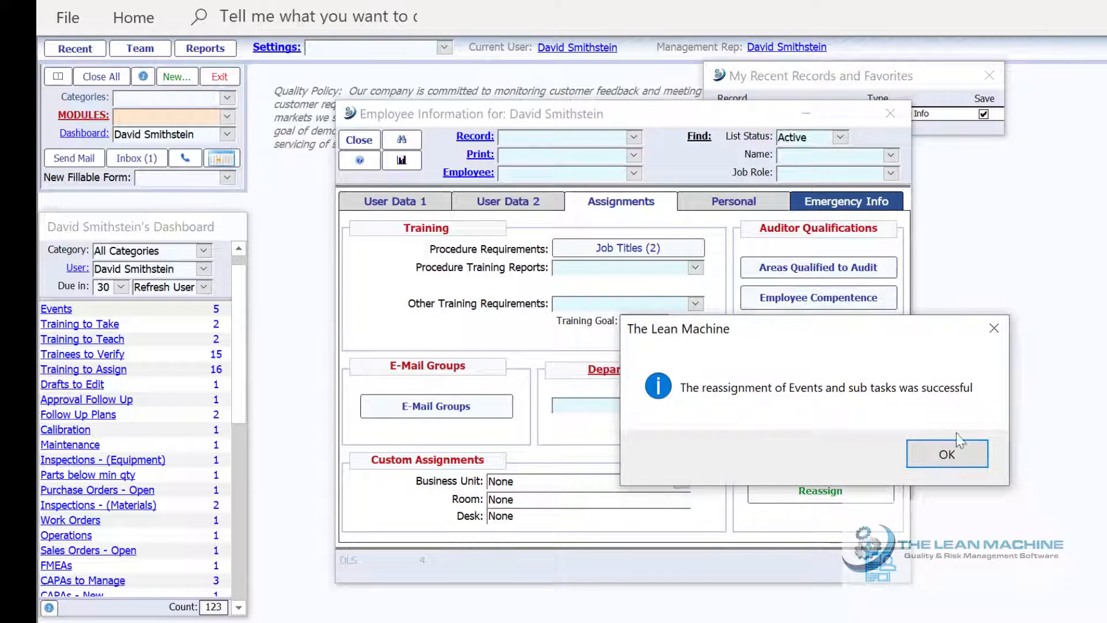
{"action": "left_click", "coordinate": [954, 447]}
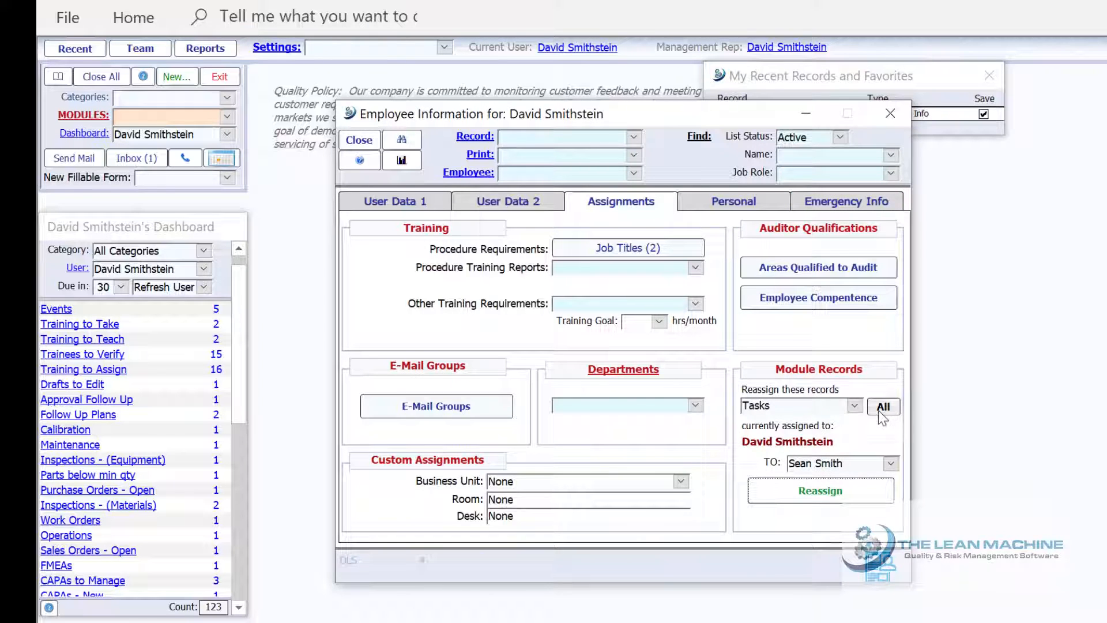
Select All record categories, confirm, and start Reassign All to the colleague
{"action": "left_click", "coordinate": [882, 407]}
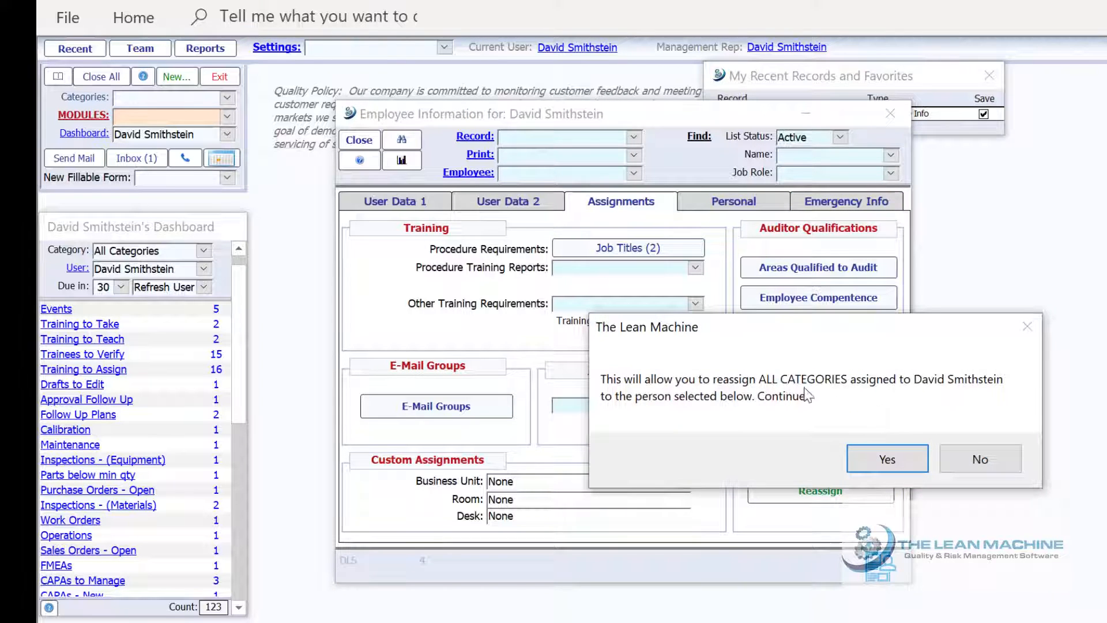
{"action": "left_click", "coordinate": [887, 458]}
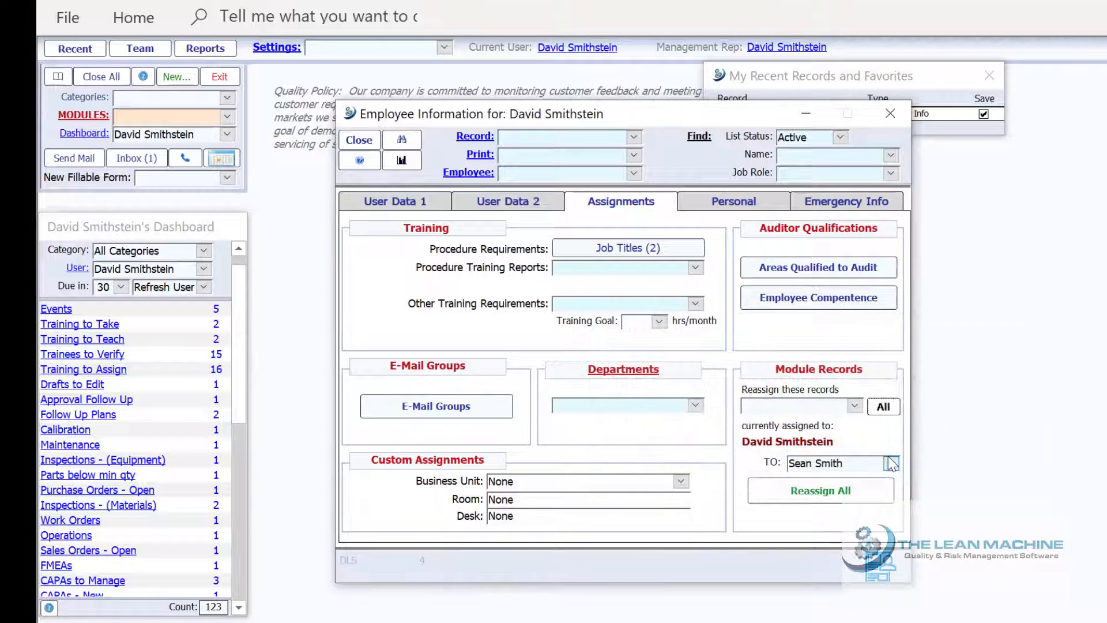
{"action": "left_click", "coordinate": [840, 491]}
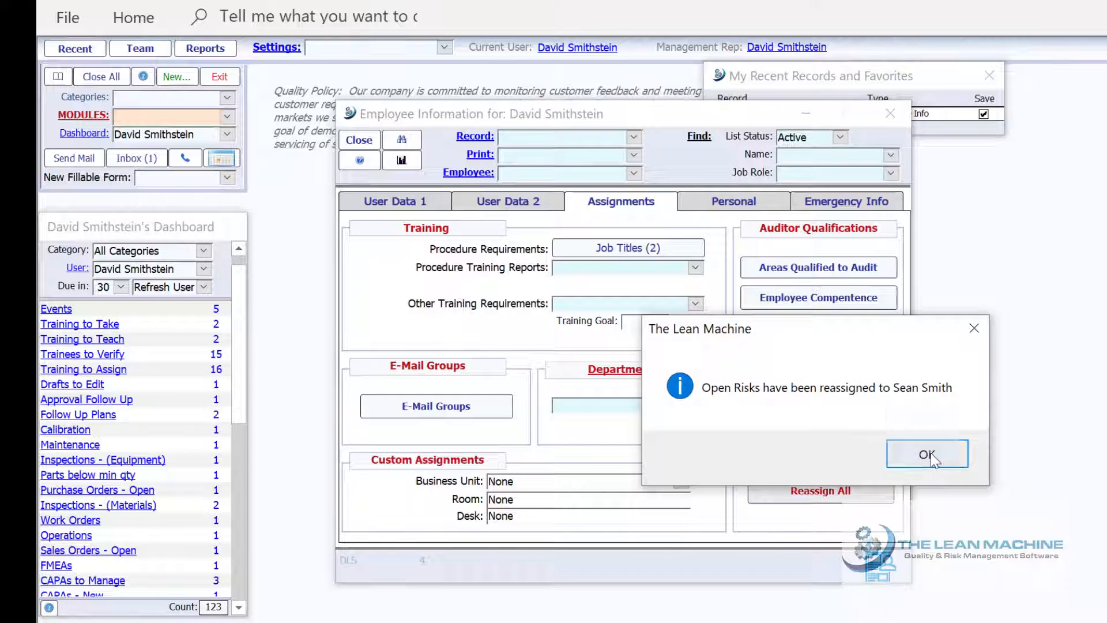
Approve reassigning open risks, document training, auditor, audit checklist, manager and corrective action records
{"action": "left_click", "coordinate": [928, 453]}
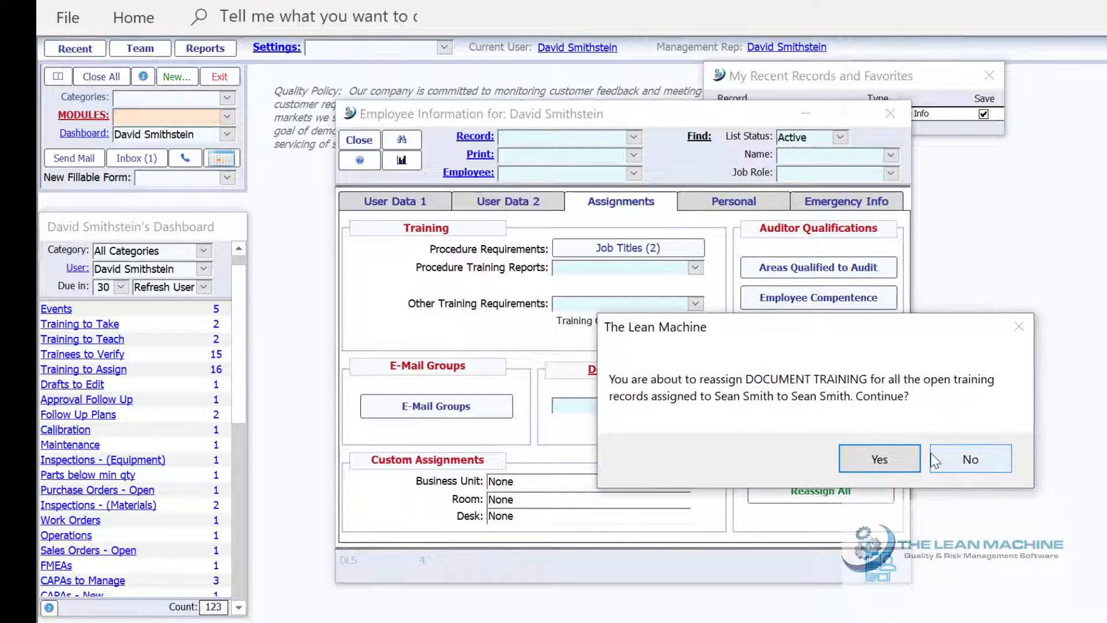
{"action": "left_click", "coordinate": [853, 455]}
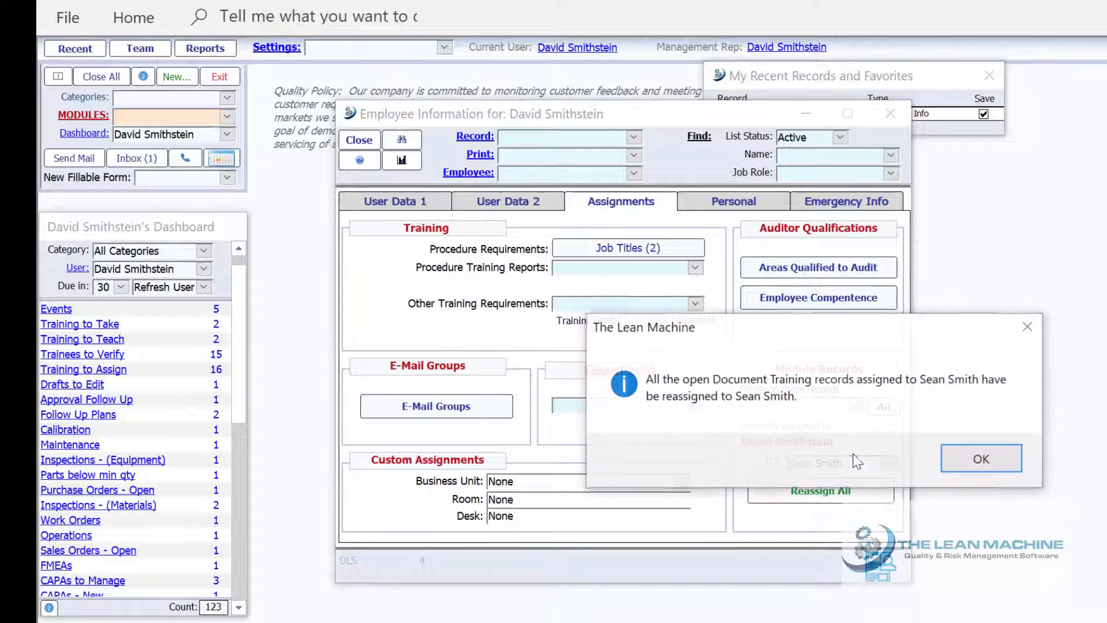
{"action": "left_click", "coordinate": [976, 458]}
{"action": "left_click", "coordinate": [890, 455]}
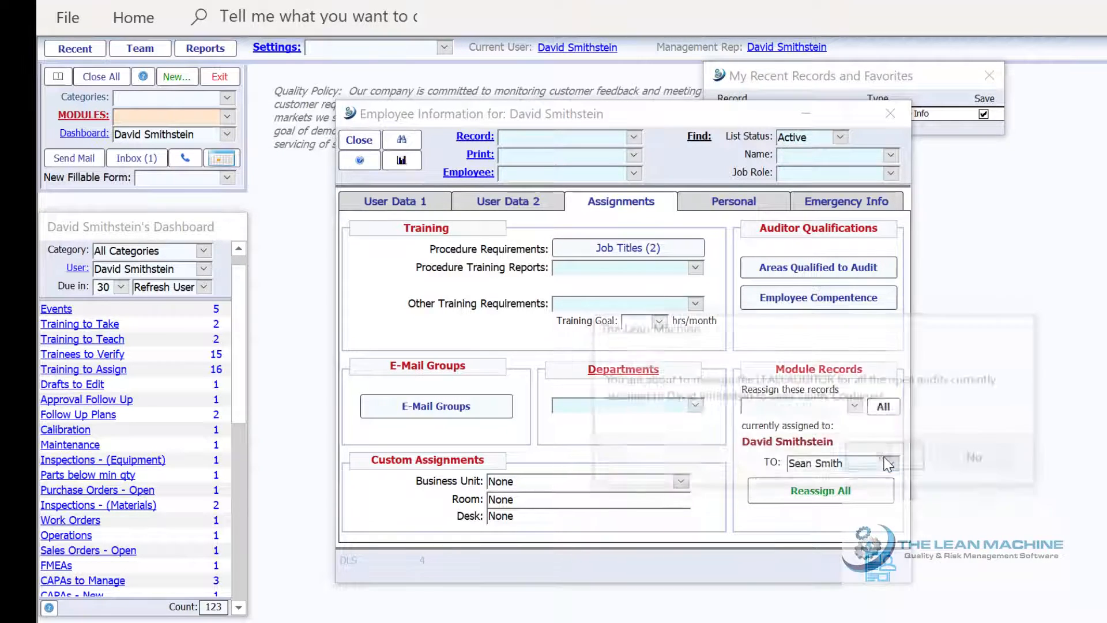
{"action": "left_click", "coordinate": [888, 456]}
{"action": "left_click", "coordinate": [889, 455]}
{"action": "left_click", "coordinate": [893, 455]}
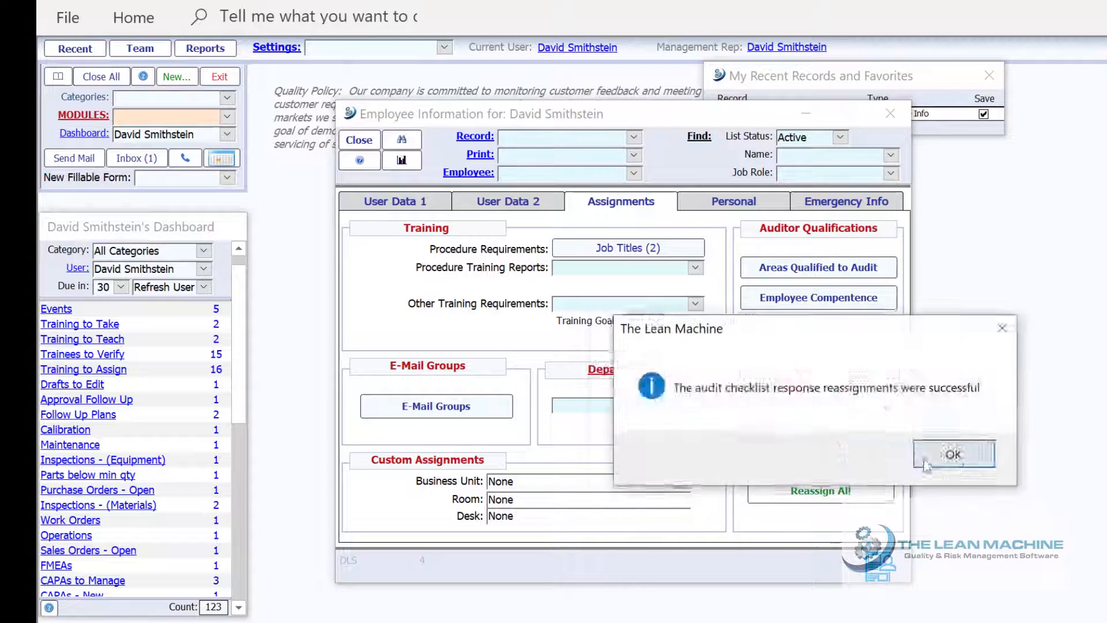
{"action": "left_click", "coordinate": [949, 458]}
{"action": "left_click", "coordinate": [949, 457]}
{"action": "left_click", "coordinate": [949, 459]}
{"action": "left_click", "coordinate": [949, 458]}
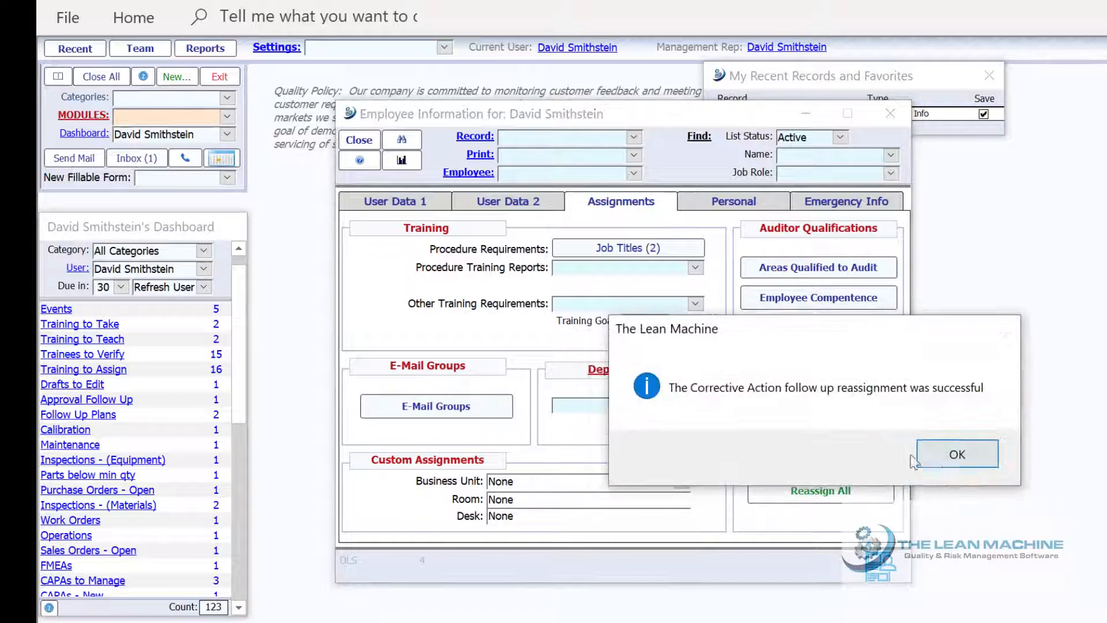
{"action": "left_click", "coordinate": [949, 459]}
Approve reassigning savings, evaluations, FMEA, follow-up plans, inspections, meetings, metrics, projects and parts
{"action": "left_click", "coordinate": [888, 455]}
{"action": "left_click", "coordinate": [888, 455]}
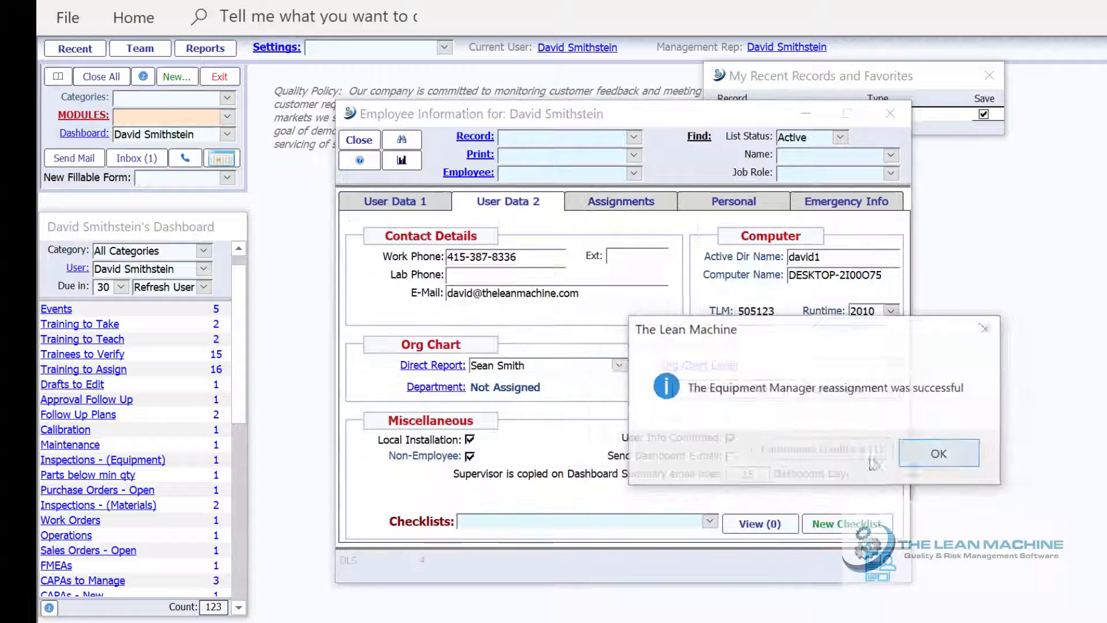
{"action": "left_click", "coordinate": [940, 454]}
{"action": "left_click", "coordinate": [898, 459]}
{"action": "left_click", "coordinate": [898, 459]}
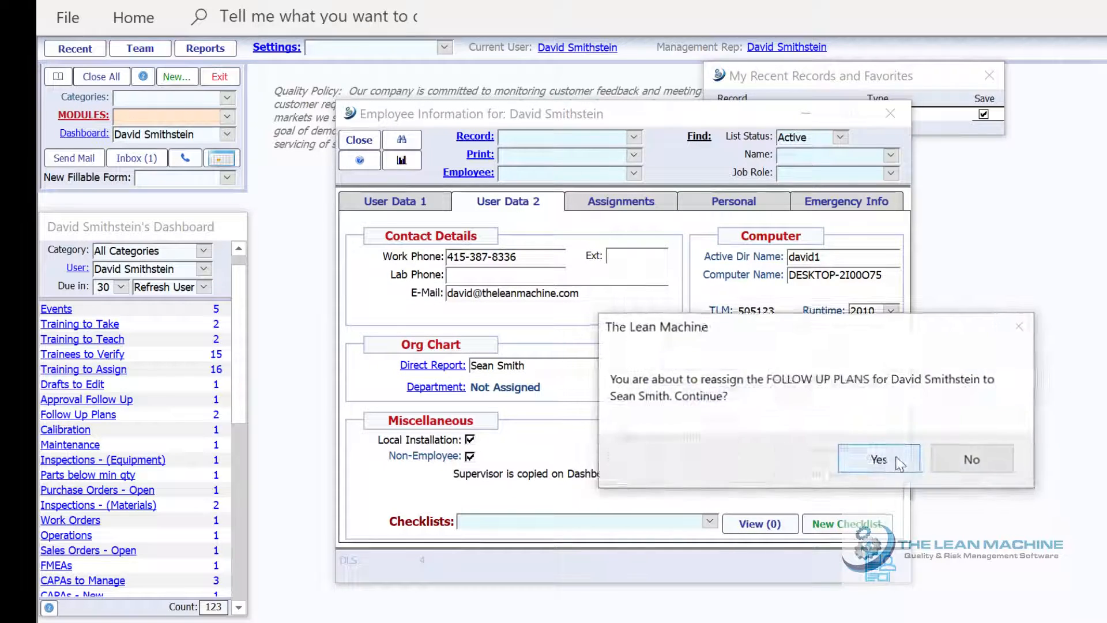
{"action": "left_click", "coordinate": [879, 457]}
{"action": "left_click", "coordinate": [912, 456]}
{"action": "left_click", "coordinate": [934, 455]}
{"action": "left_click", "coordinate": [910, 457]}
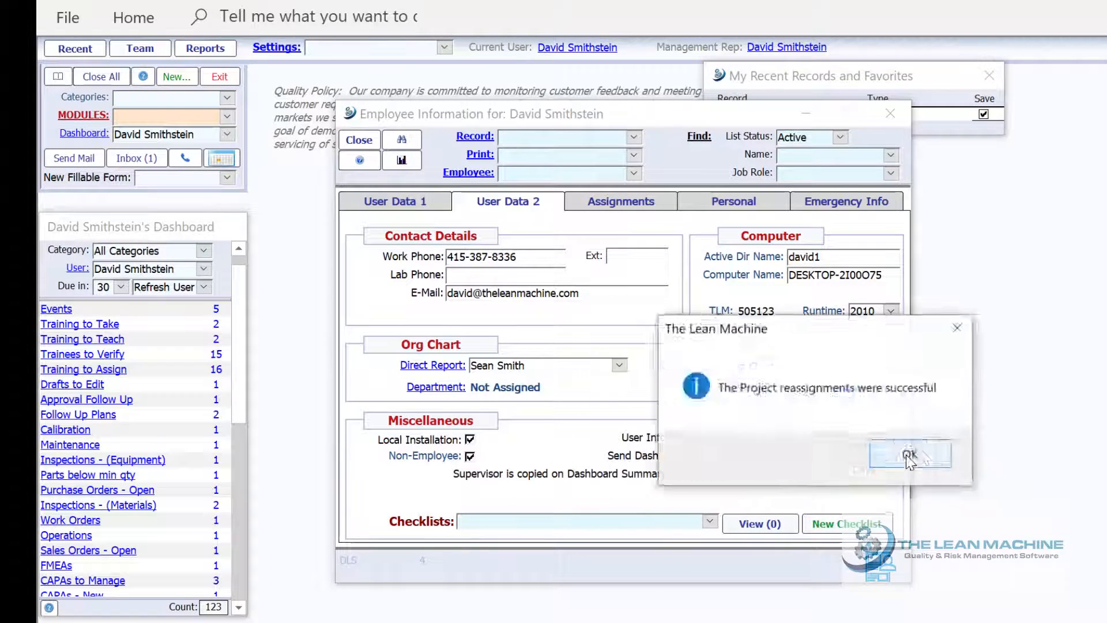
{"action": "left_click", "coordinate": [908, 456]}
{"action": "left_click", "coordinate": [904, 457]}
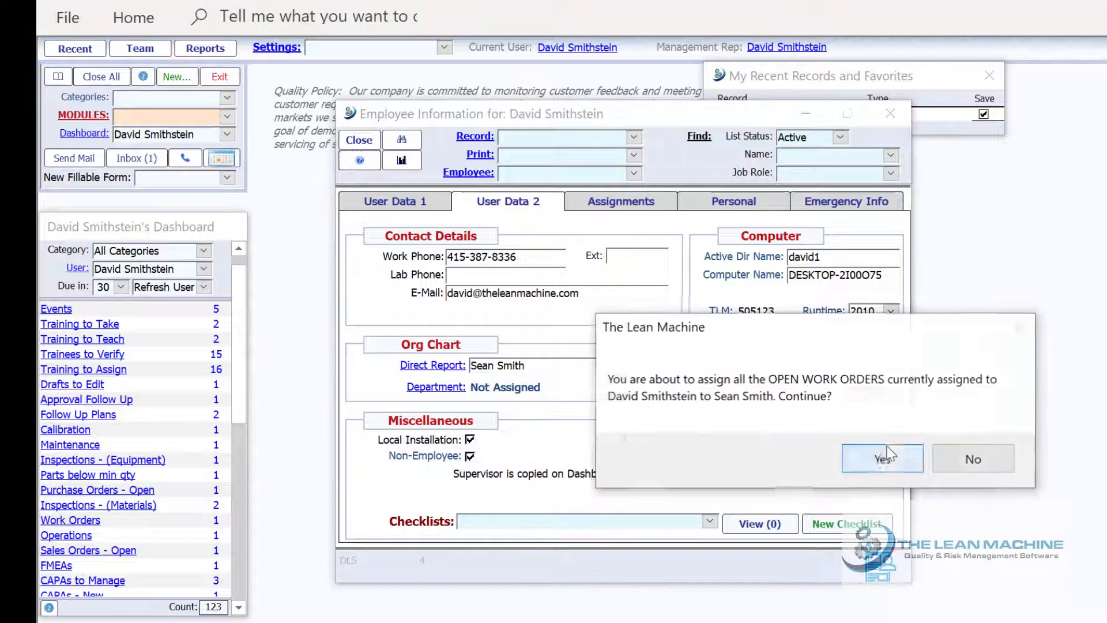
Approve reassigning work orders, operations, non conformances, sales order packing, surveys, events and training
{"action": "left_click", "coordinate": [883, 455]}
{"action": "left_click", "coordinate": [890, 459]}
{"action": "left_click", "coordinate": [875, 457]}
{"action": "left_click", "coordinate": [913, 461]}
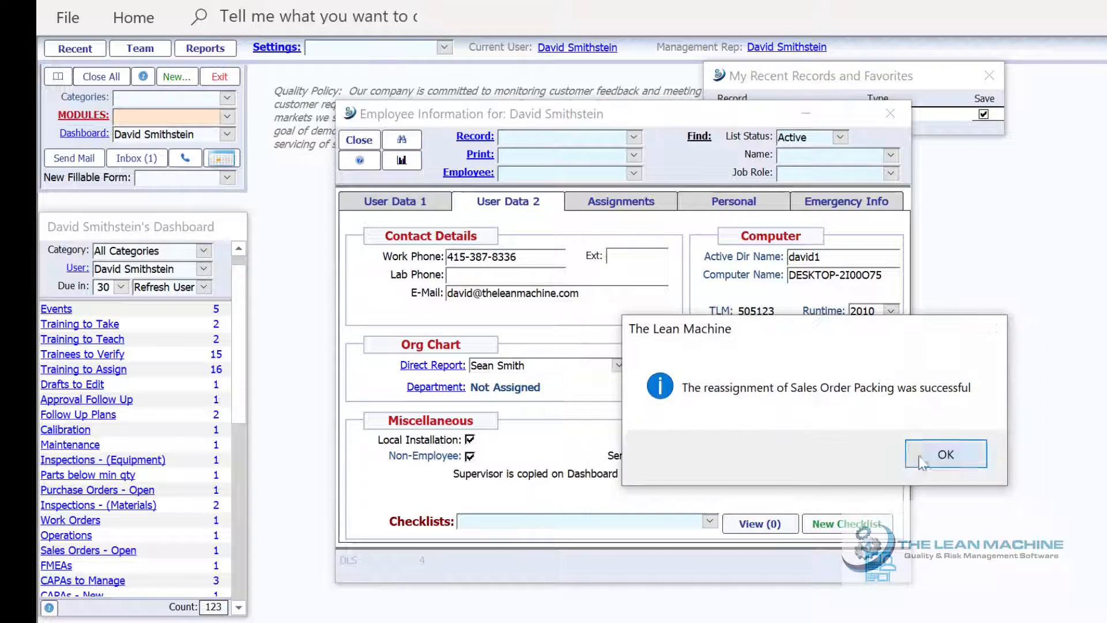
{"action": "left_click", "coordinate": [937, 456]}
{"action": "left_click", "coordinate": [909, 458]}
{"action": "left_click", "coordinate": [929, 455]}
{"action": "left_click", "coordinate": [902, 460]}
{"action": "left_click", "coordinate": [899, 460]}
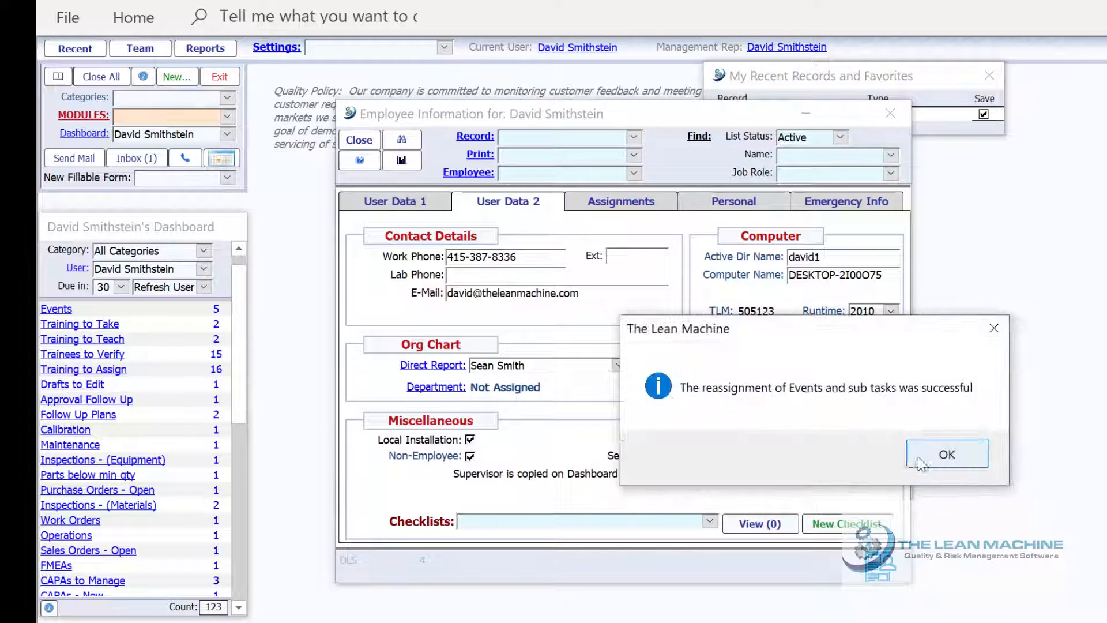
{"action": "left_click", "coordinate": [917, 459]}
{"action": "left_click", "coordinate": [903, 461]}
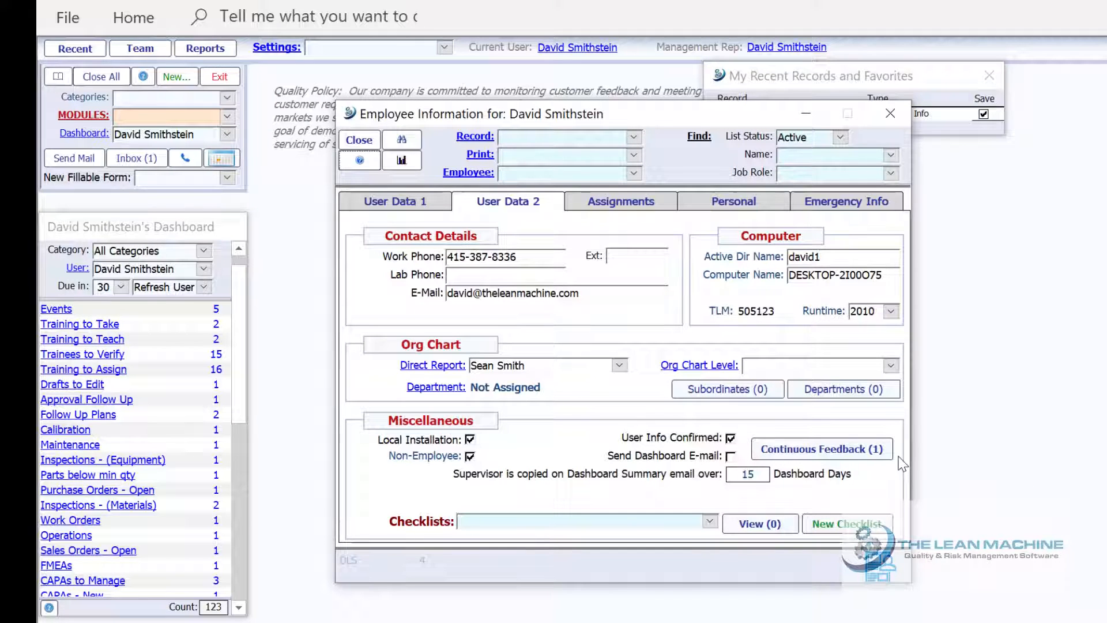
Choose Documents to reassign, list all doc owners, and filter to the employee's Assigned to Edit documents
{"action": "left_click", "coordinate": [90, 137]}
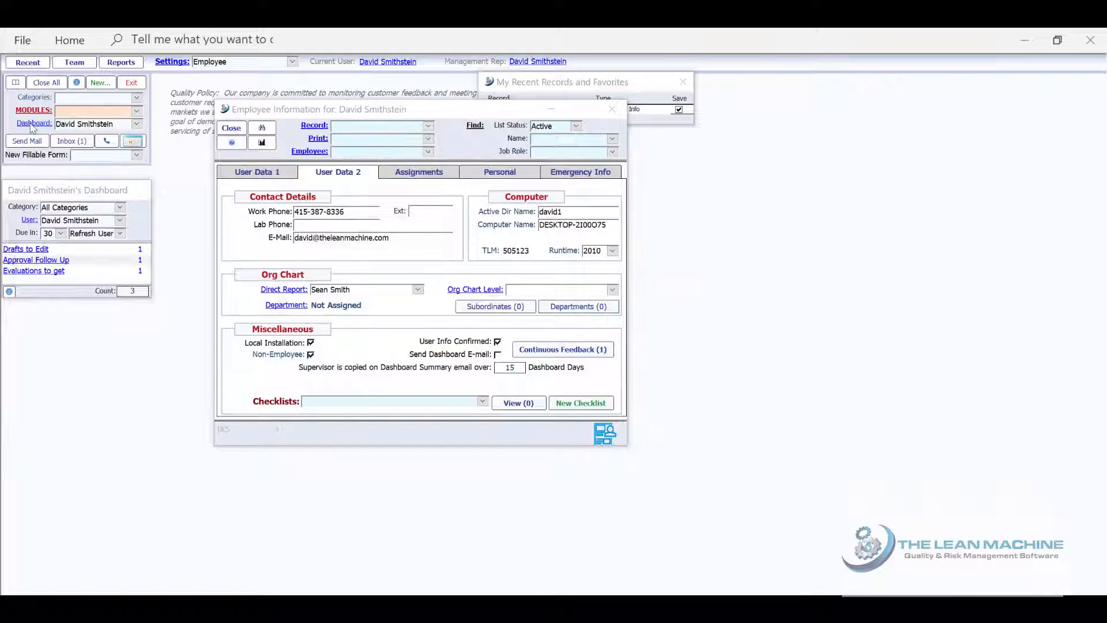
{"action": "left_click", "coordinate": [402, 173]}
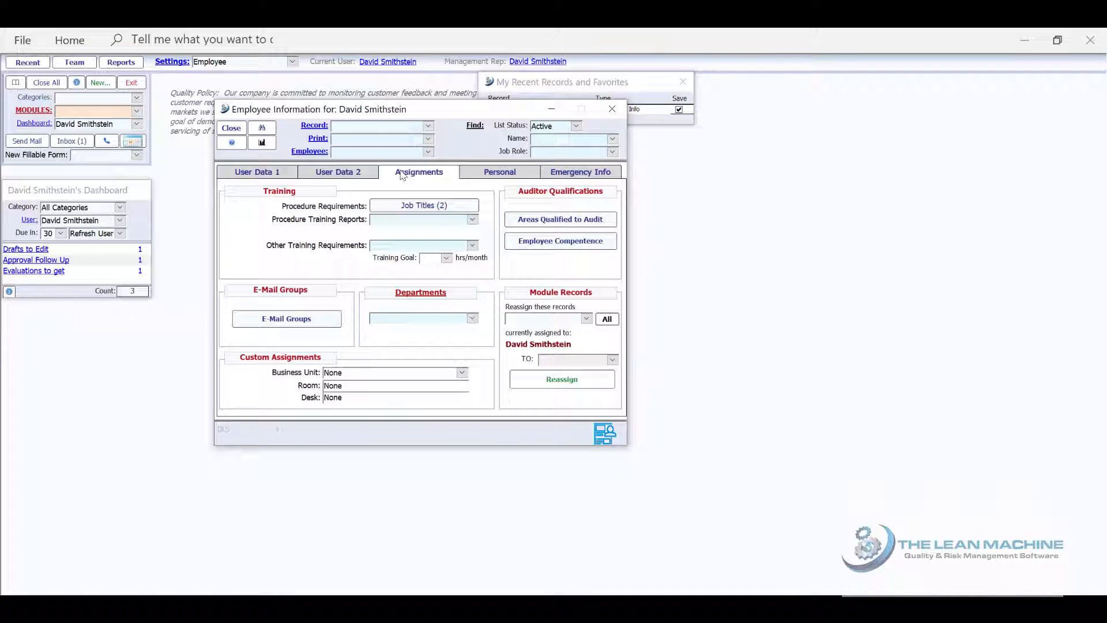
{"action": "left_click", "coordinate": [586, 319]}
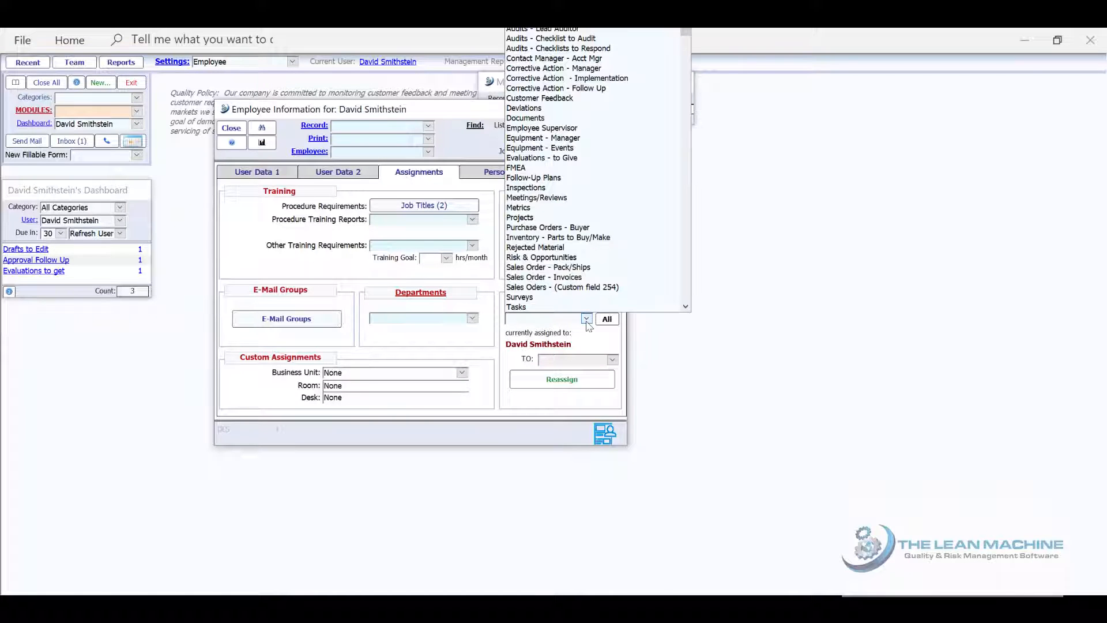
{"action": "left_click", "coordinate": [568, 120]}
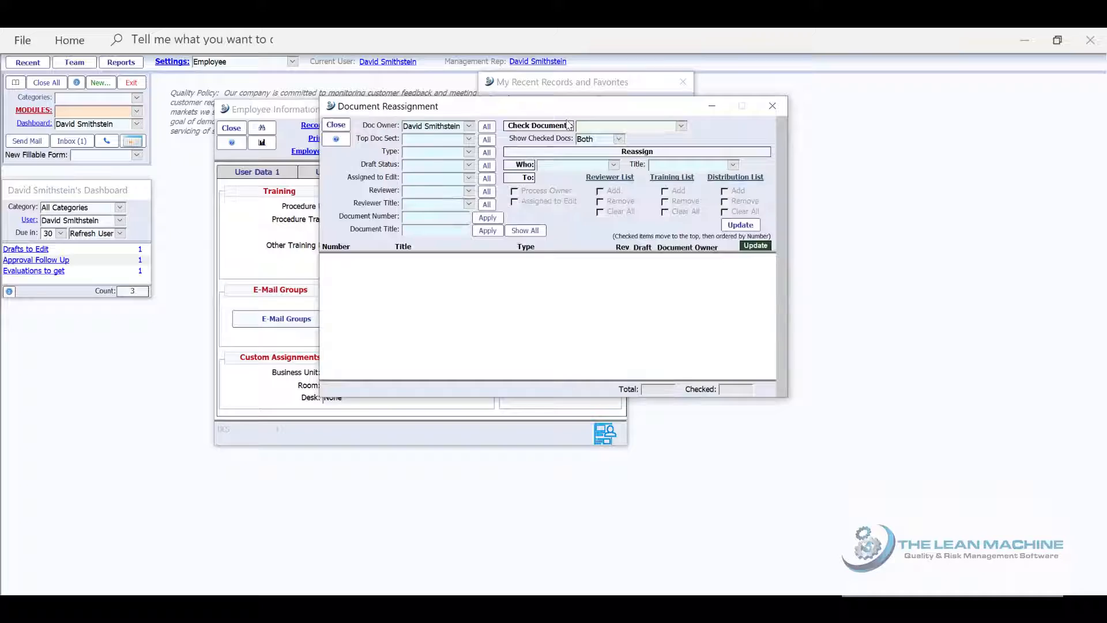
{"action": "left_click", "coordinate": [487, 126]}
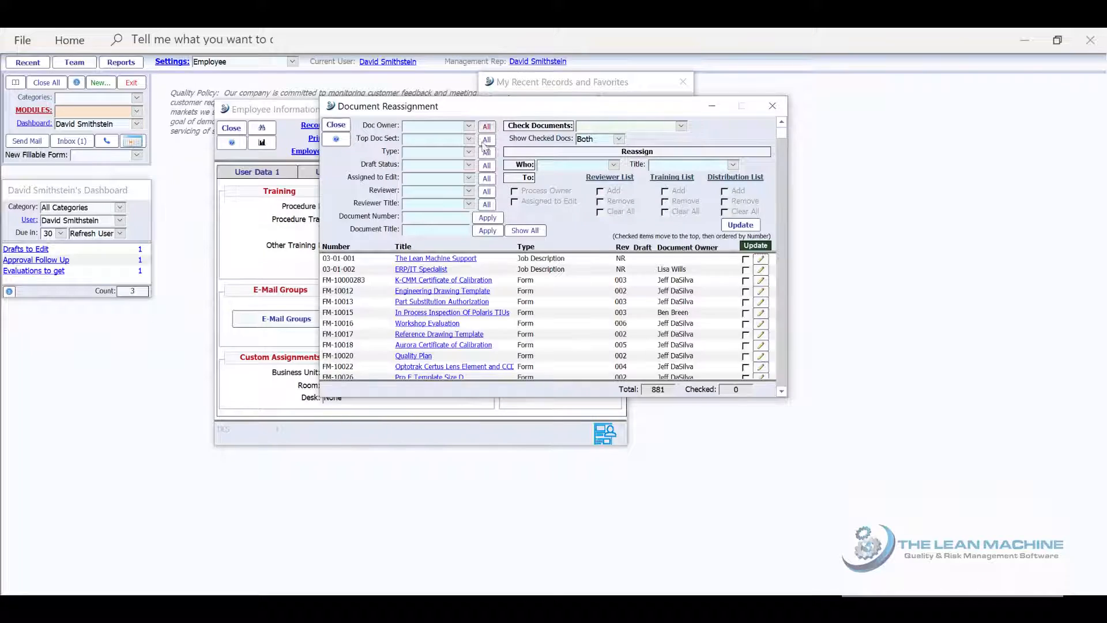
{"action": "left_click", "coordinate": [469, 178]}
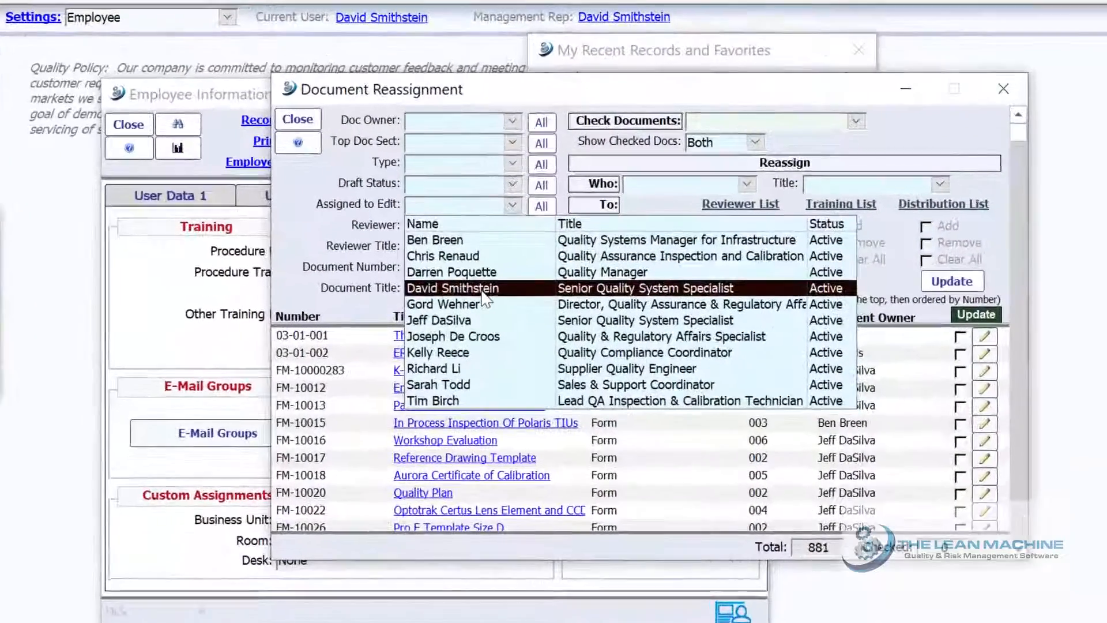
{"action": "left_click", "coordinate": [483, 291]}
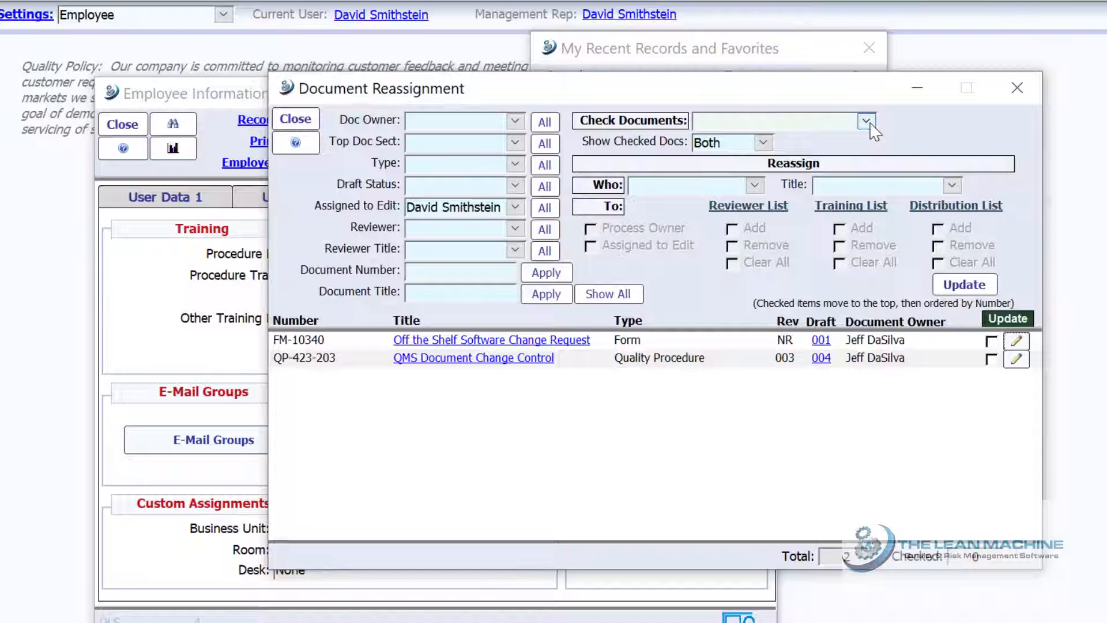
Check all filtered documents and pick the employee with title Facilities Coordinator as new assignee
{"action": "left_click", "coordinate": [866, 121]}
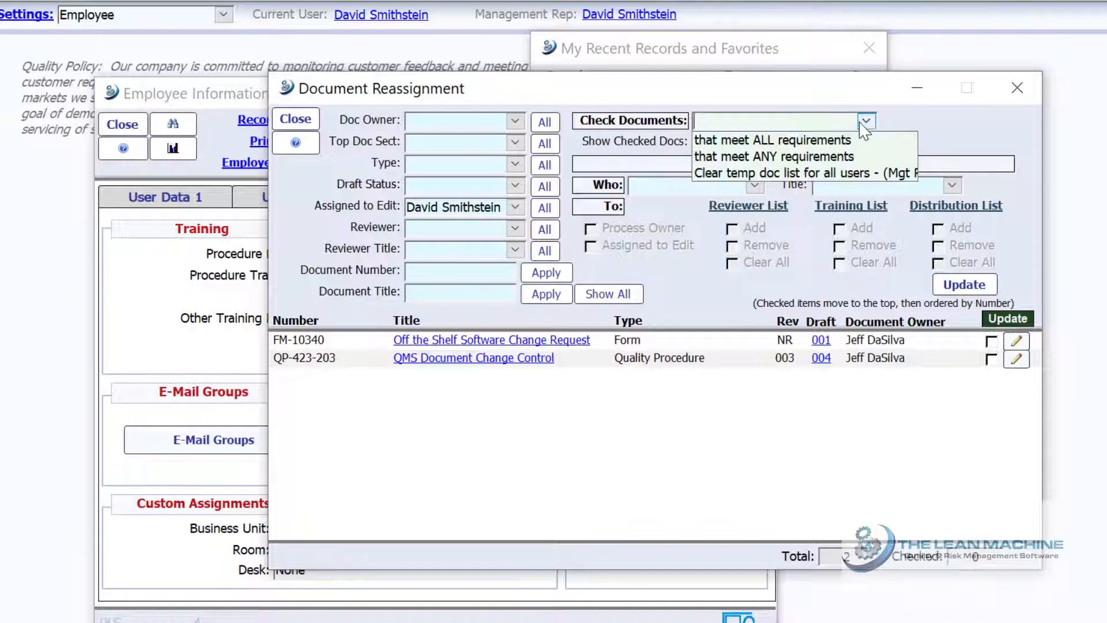
{"action": "left_click", "coordinate": [833, 138]}
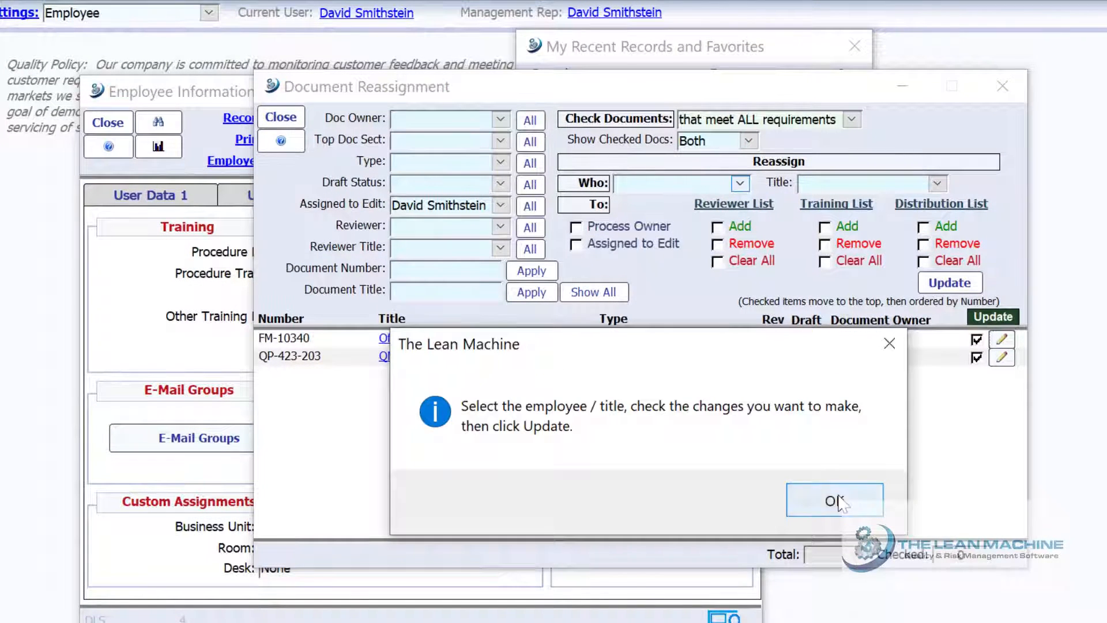
{"action": "left_click", "coordinate": [834, 501]}
{"action": "left_click", "coordinate": [740, 183]}
{"action": "key", "text": "Return"}
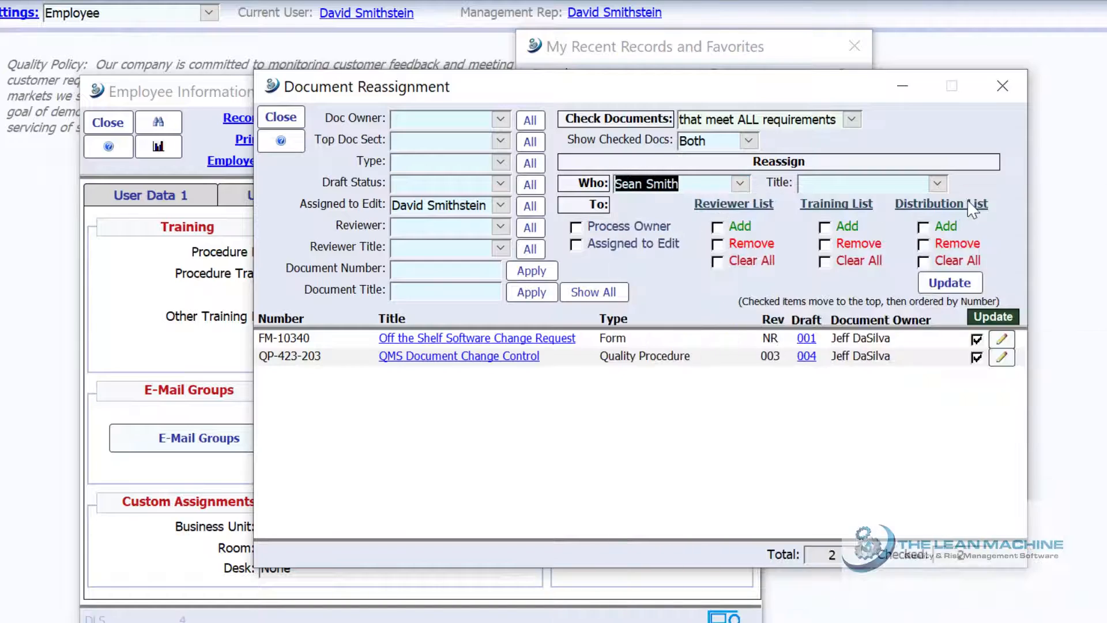
{"action": "left_click", "coordinate": [938, 183]}
{"action": "left_click", "coordinate": [969, 221]}
{"action": "left_click", "coordinate": [823, 499]}
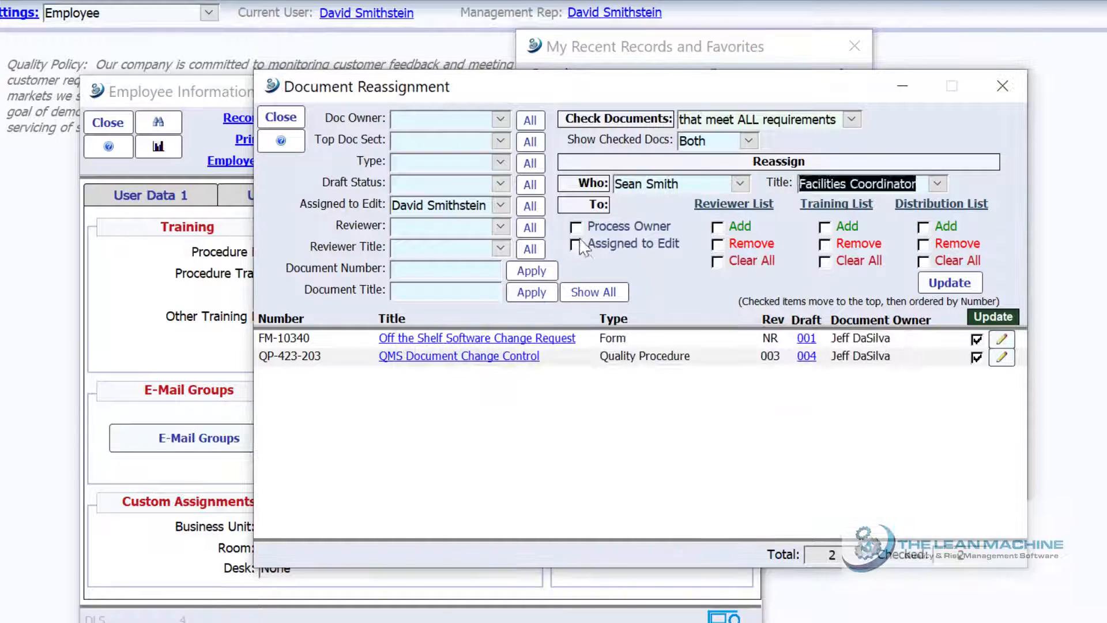
Make them Process Owner, Assigned to Edit and a reviewer, apply the update, and close all windows
{"action": "left_click", "coordinate": [576, 226]}
{"action": "left_click", "coordinate": [576, 244]}
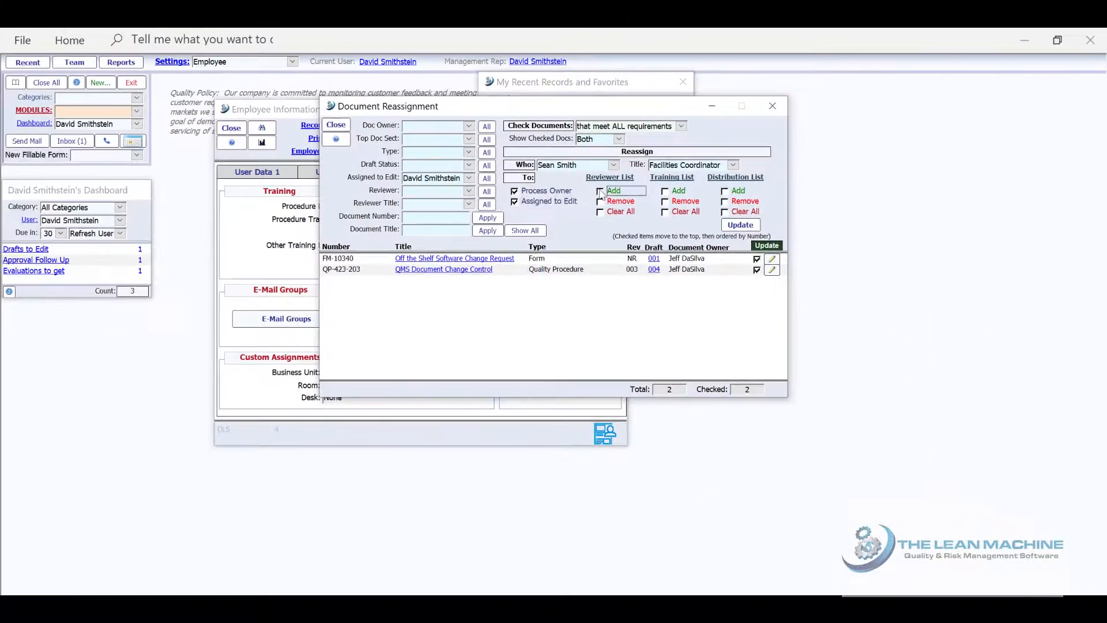
{"action": "left_click", "coordinate": [616, 196]}
{"action": "left_click", "coordinate": [768, 232]}
{"action": "left_click", "coordinate": [634, 370]}
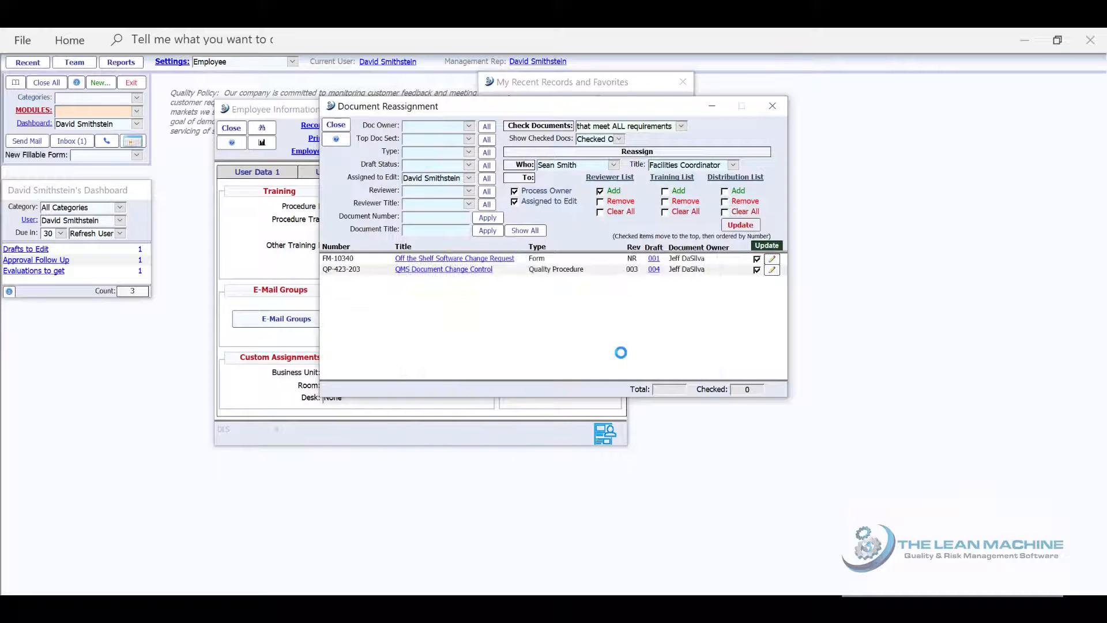
{"action": "left_click", "coordinate": [623, 357]}
{"action": "left_click", "coordinate": [624, 357]}
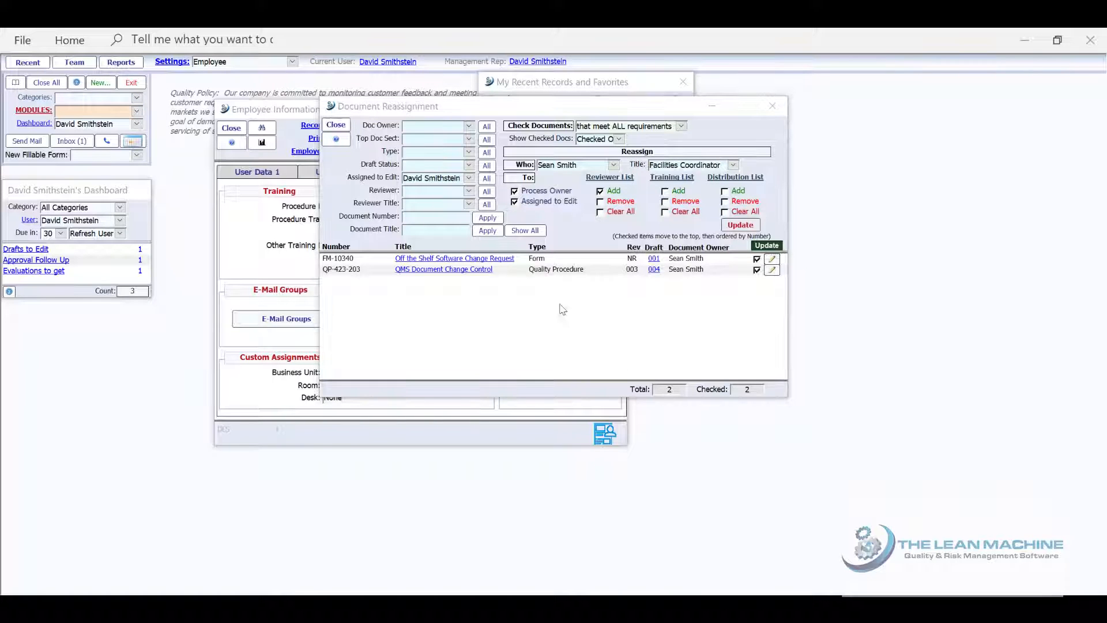
{"action": "left_click", "coordinate": [57, 84]}
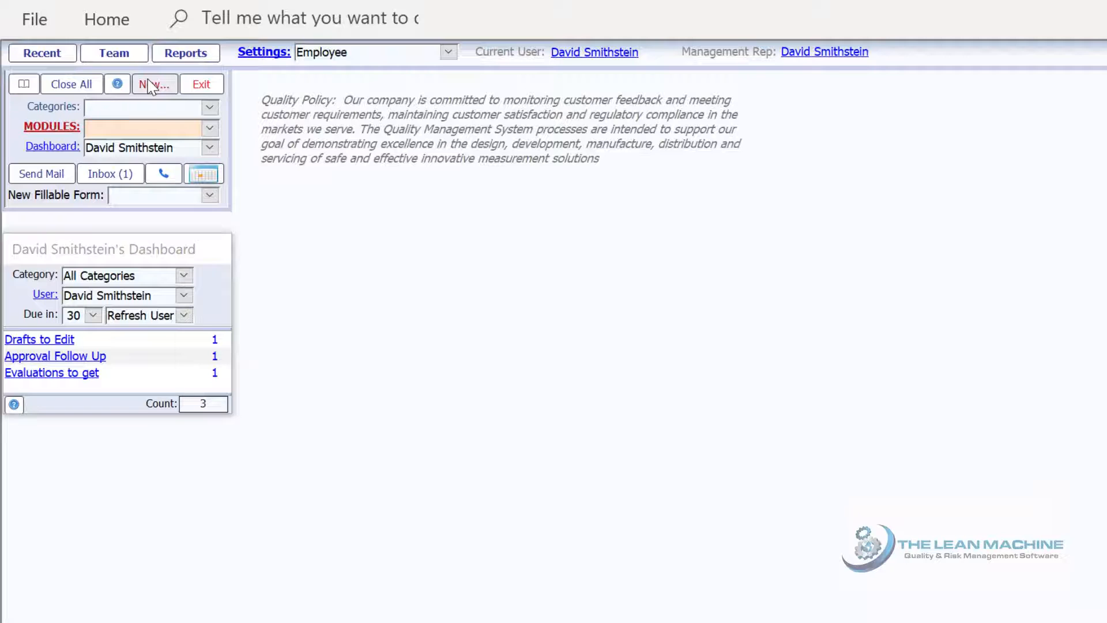
Create a new Audits record with type Internal Audit
{"action": "left_click", "coordinate": [151, 86]}
{"action": "left_click", "coordinate": [209, 129]}
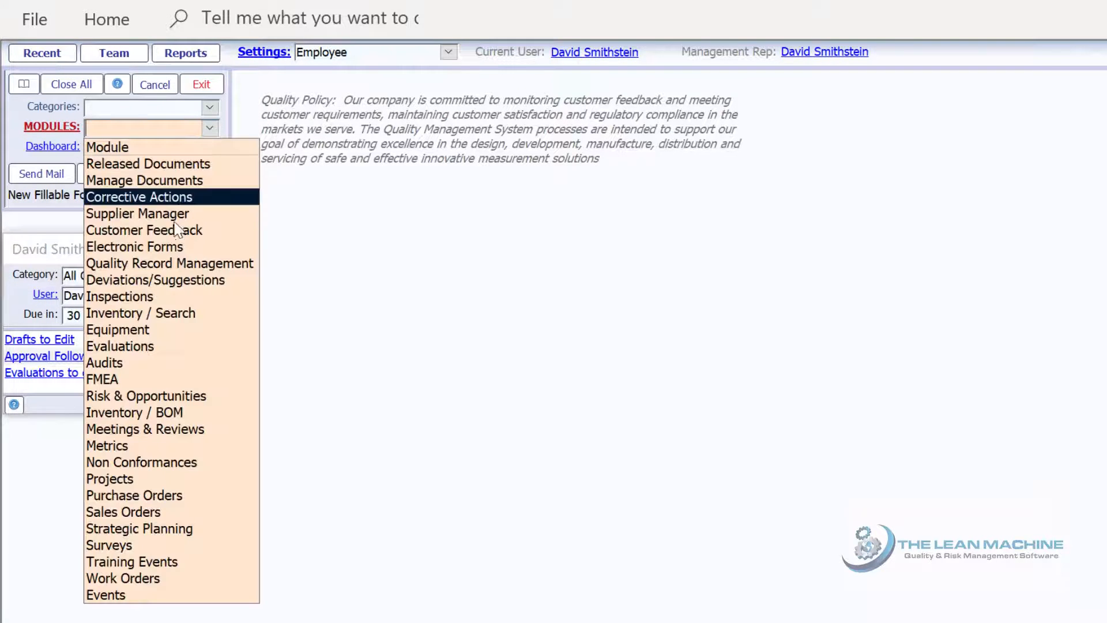
{"action": "left_click", "coordinate": [138, 358]}
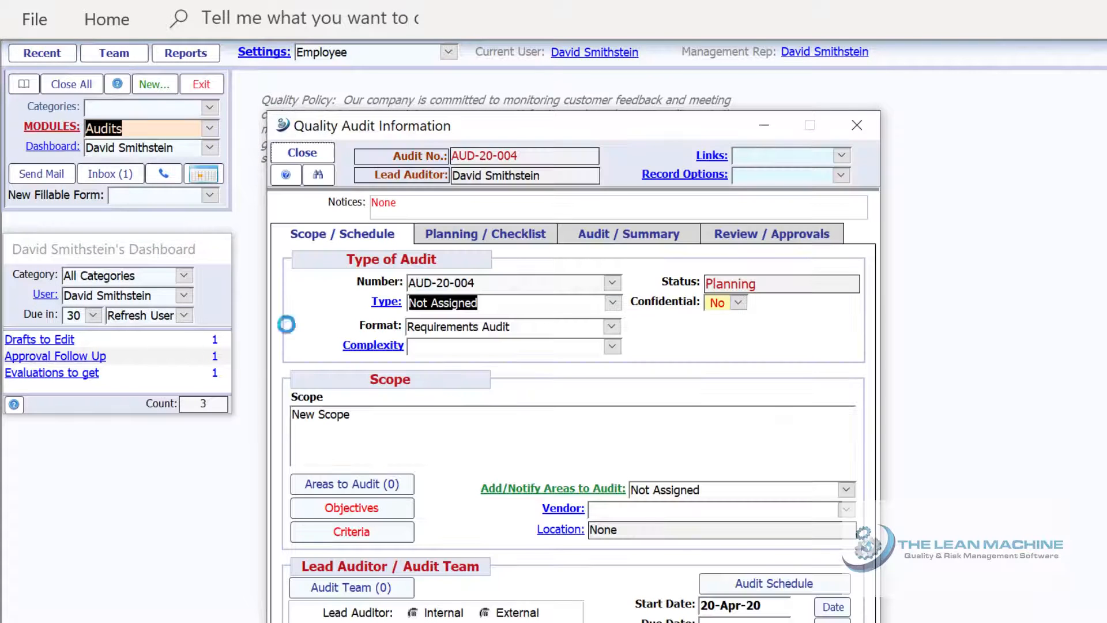
{"action": "left_click", "coordinate": [513, 331]}
Enter scope and objectives 'Speedy ISO Audit test' and criteria 'ISO 9001:2015'
{"action": "left_click_drag", "start_coordinate": [379, 416], "coordinate": [281, 415]}
{"action": "type", "text": "Speedy ISO Audit test"}
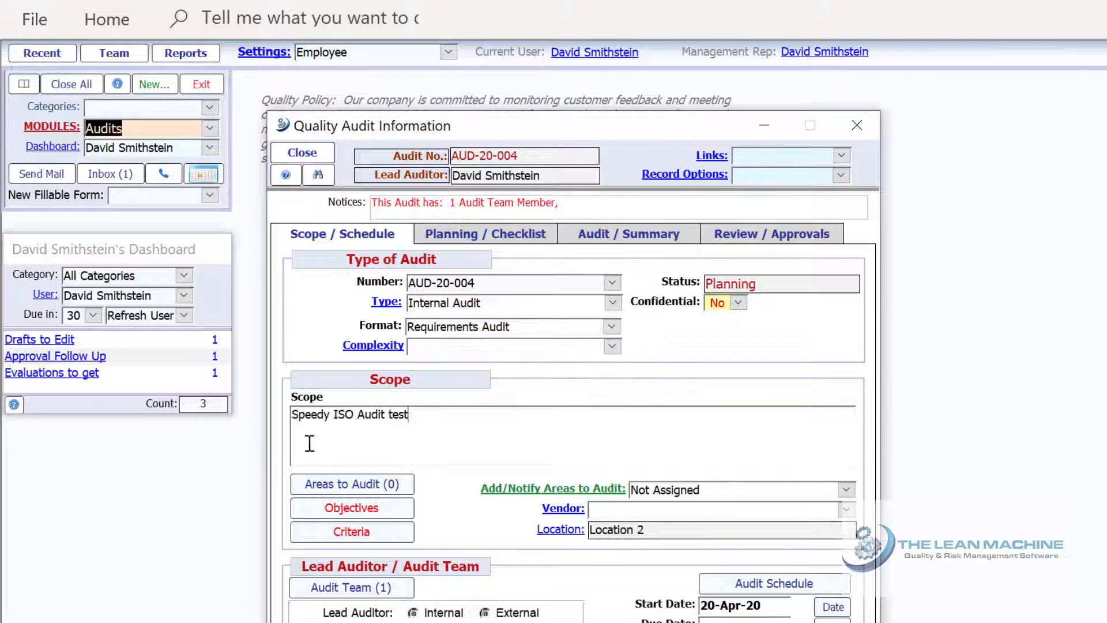
{"action": "left_click", "coordinate": [335, 507]}
{"action": "type", "text": "Speedy ISO Audit test"}
{"action": "left_click", "coordinate": [282, 123]}
{"action": "left_click", "coordinate": [345, 533]}
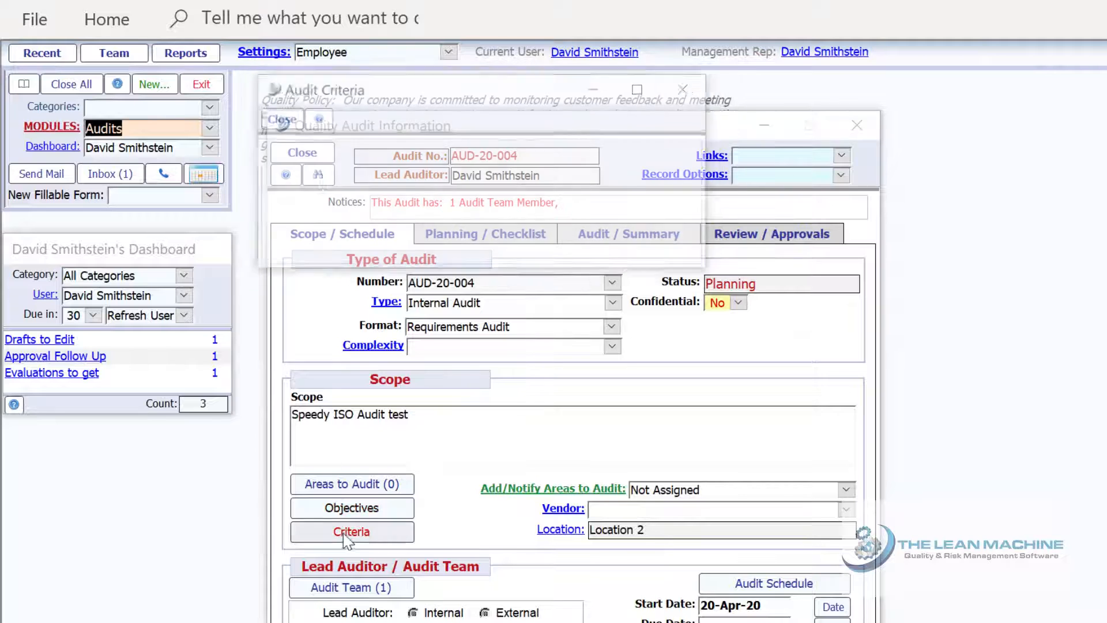
{"action": "type", "text": "ISO 9001:2015"}
{"action": "left_click", "coordinate": [278, 118]}
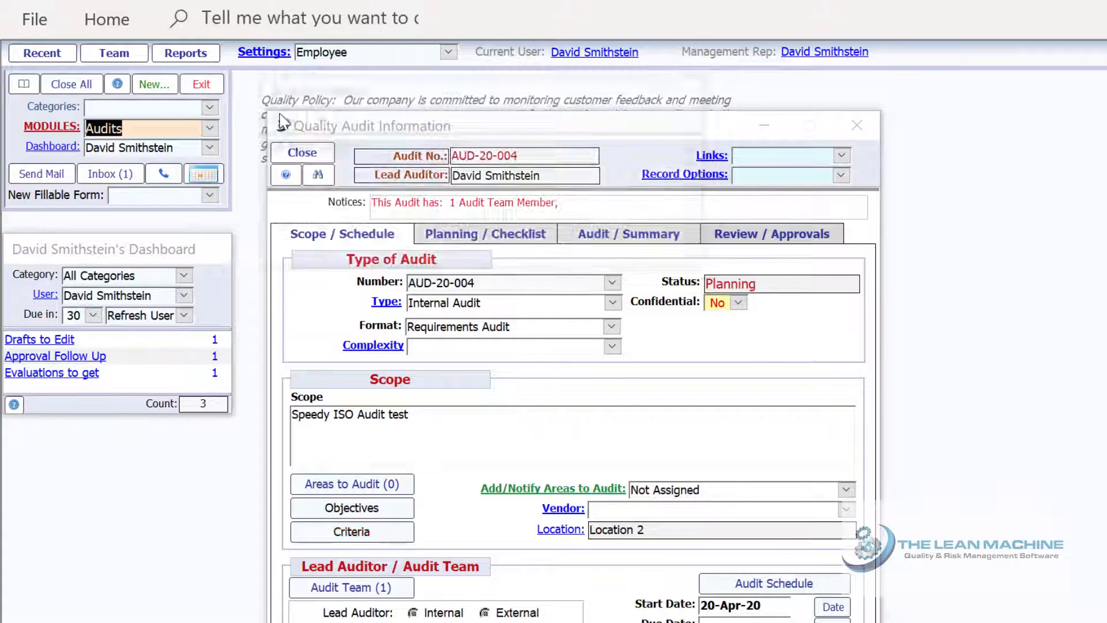
{"action": "left_click", "coordinate": [501, 241]}
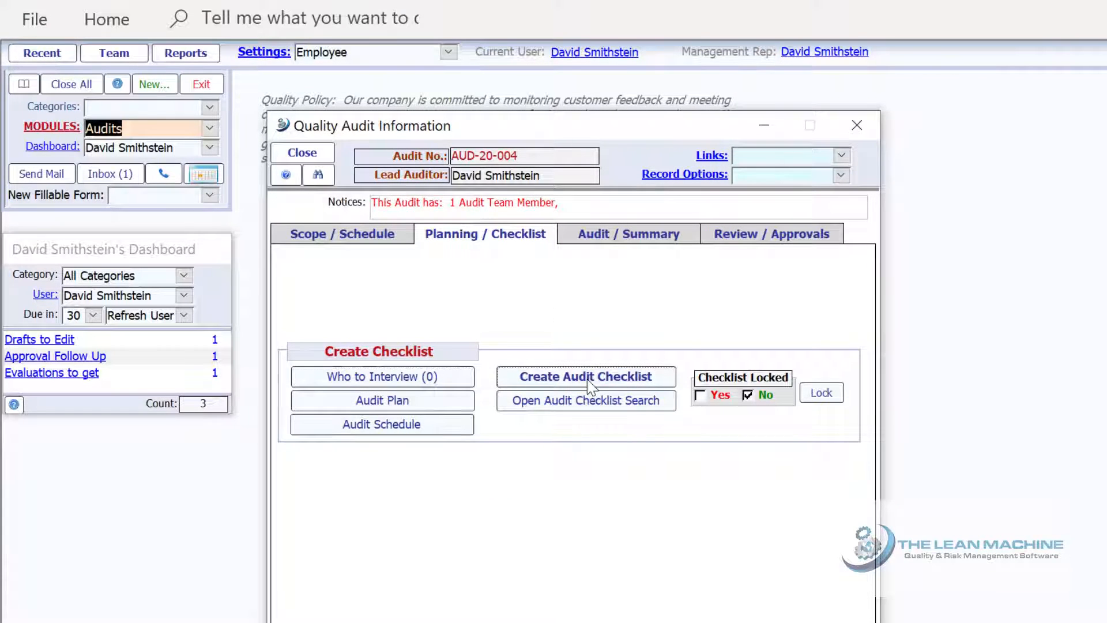
Create the audit checklist from the ISO 9001:2015 template, importing all its sections as questions
{"action": "left_click", "coordinate": [591, 385]}
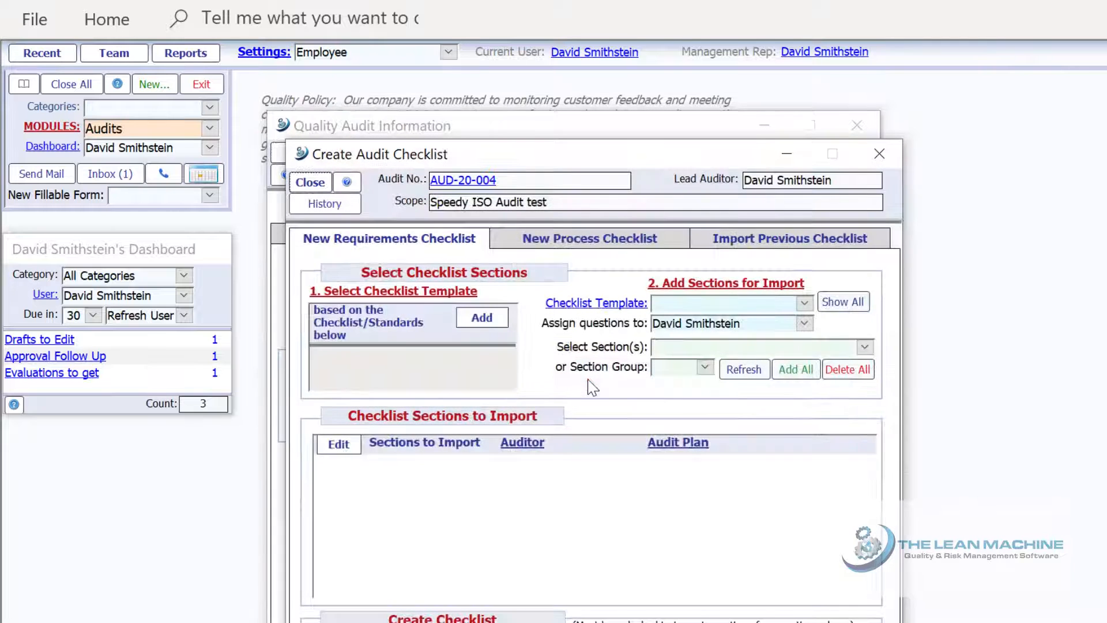
{"action": "left_click", "coordinate": [483, 317]}
{"action": "left_click", "coordinate": [398, 453]}
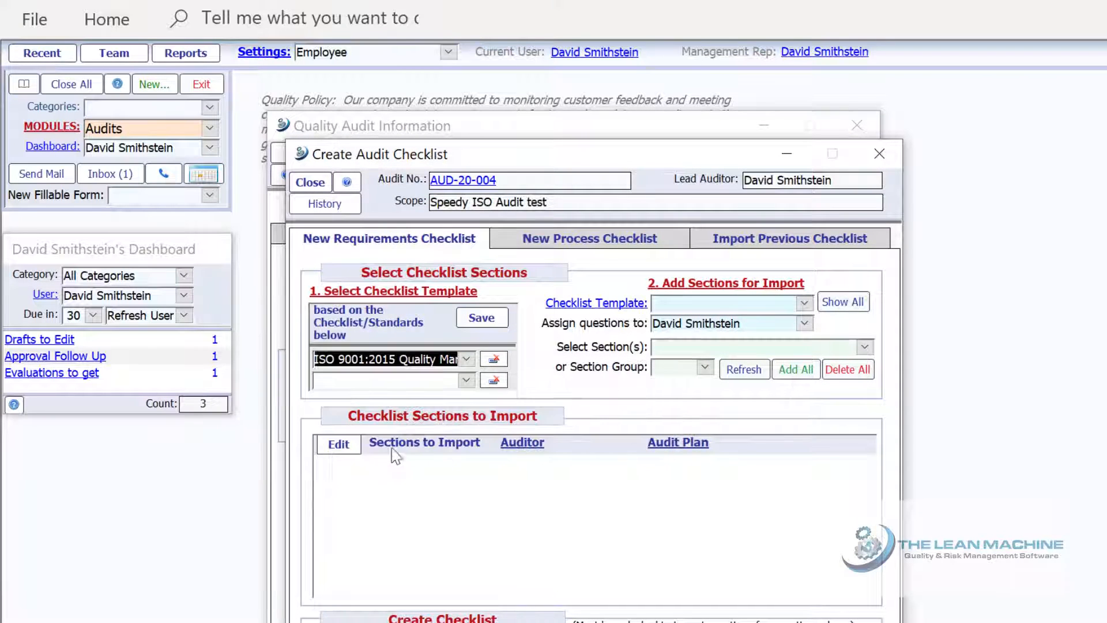
{"action": "left_click", "coordinate": [479, 320]}
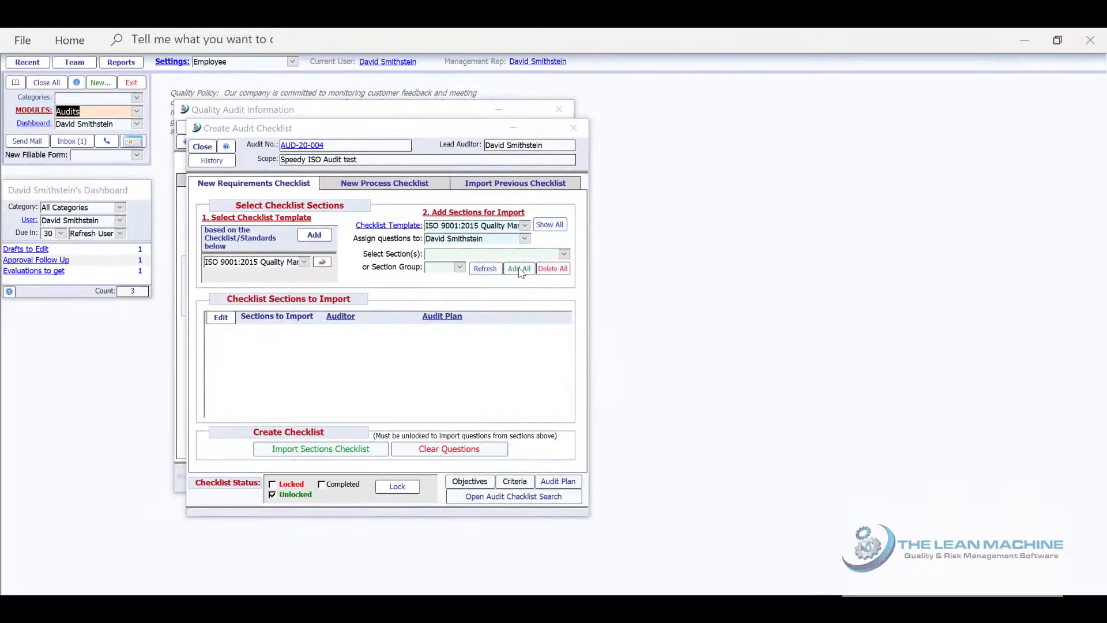
{"action": "left_click", "coordinate": [796, 370]}
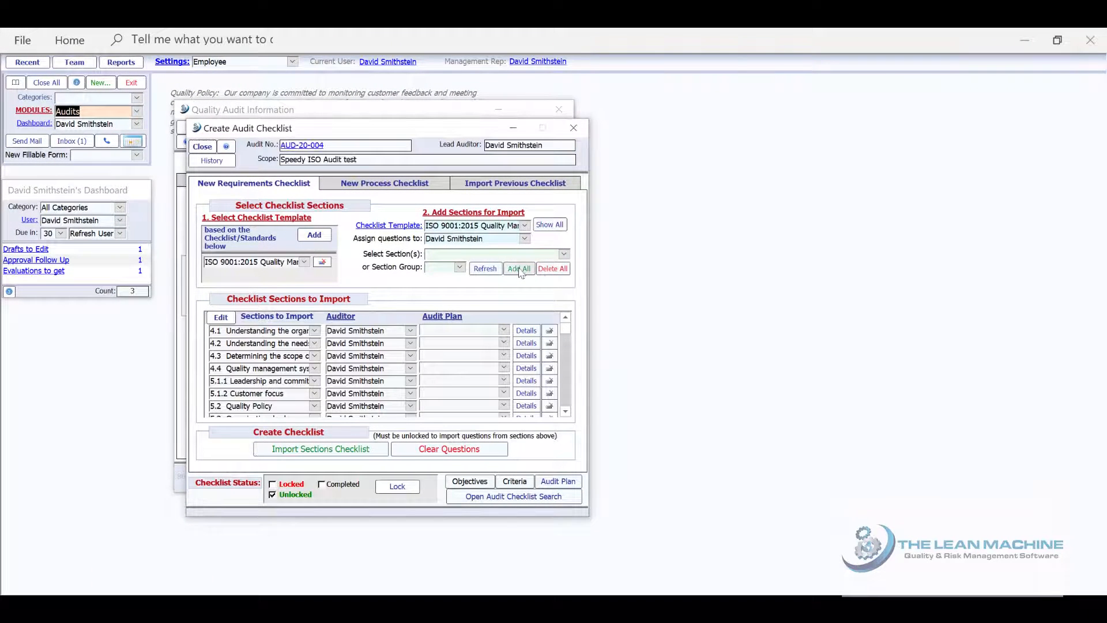
{"action": "left_click", "coordinate": [333, 451]}
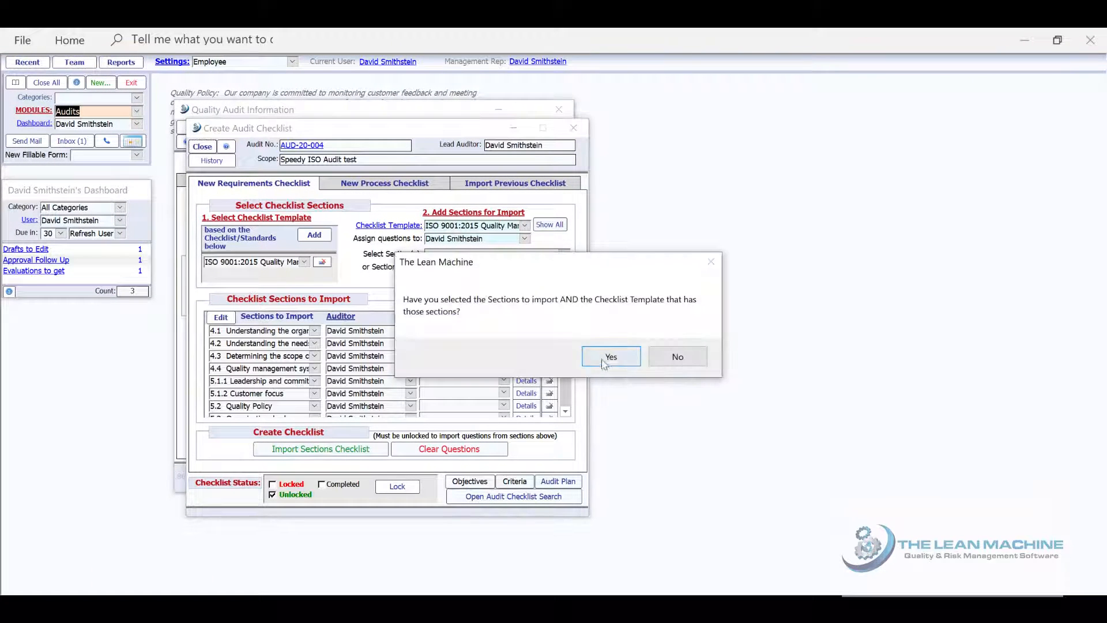
{"action": "left_click", "coordinate": [611, 356]}
{"action": "left_click", "coordinate": [599, 357]}
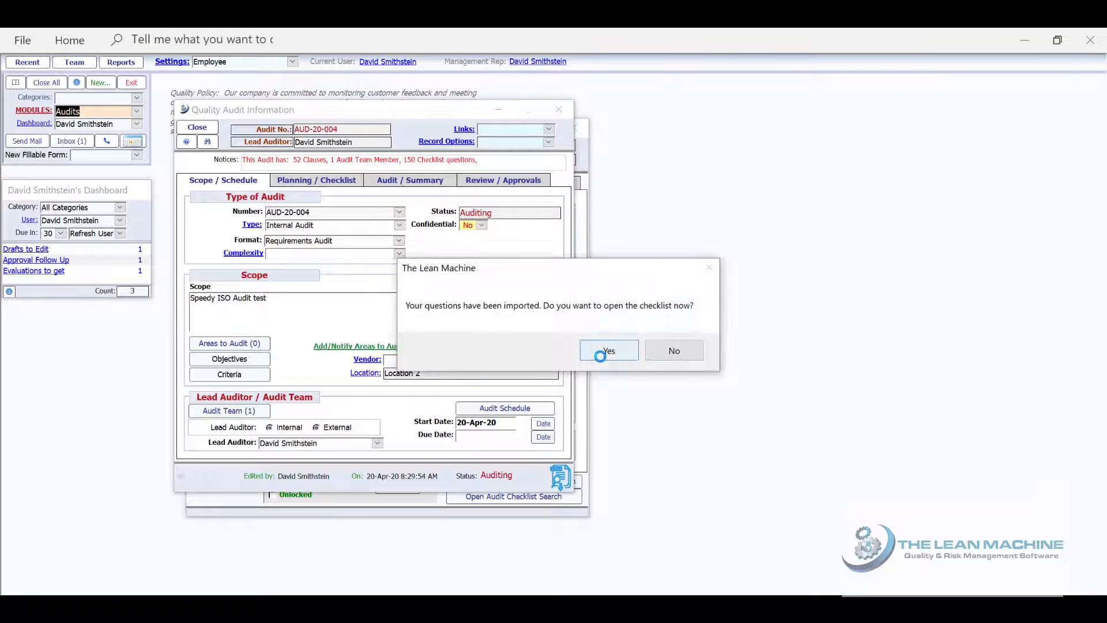
{"action": "left_click", "coordinate": [609, 351]}
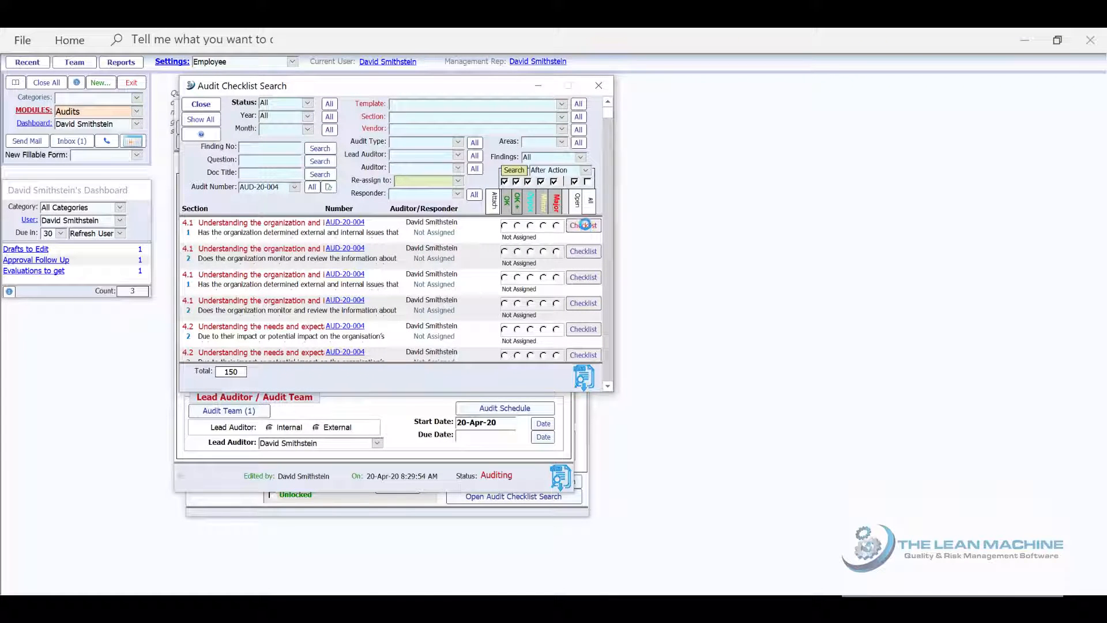
Sign the first checklist question's response with the account password and acknowledge the instant audit results
{"action": "left_click", "coordinate": [584, 224]}
{"action": "left_click", "coordinate": [583, 222]}
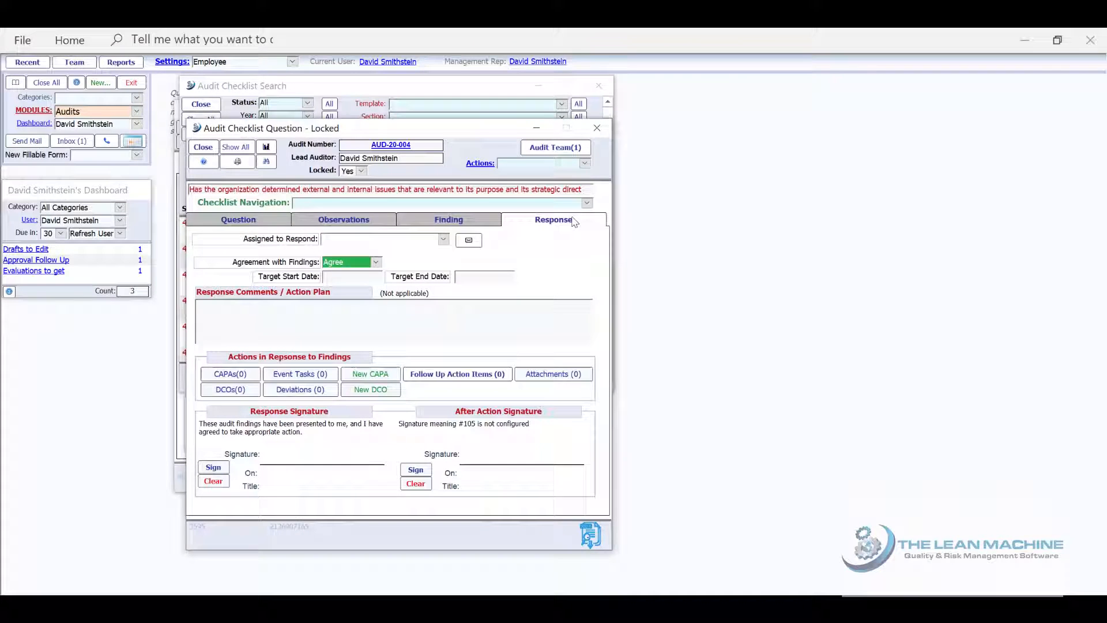
{"action": "left_click", "coordinate": [587, 537]}
{"action": "left_click", "coordinate": [597, 358]}
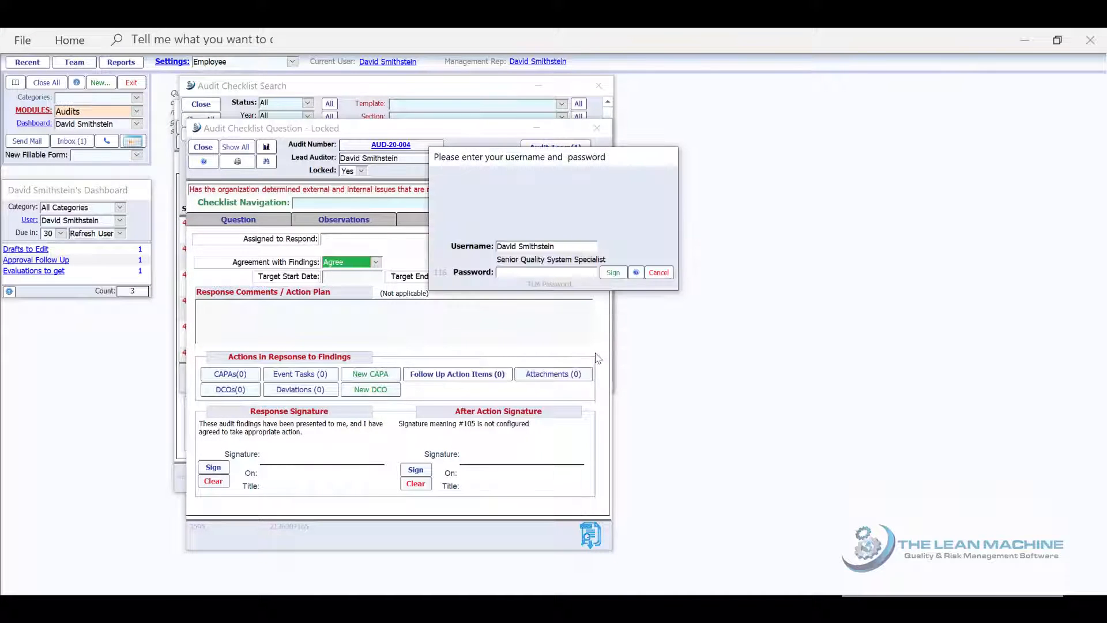
{"action": "type", "text": "*******"}
{"action": "left_click", "coordinate": [610, 271]}
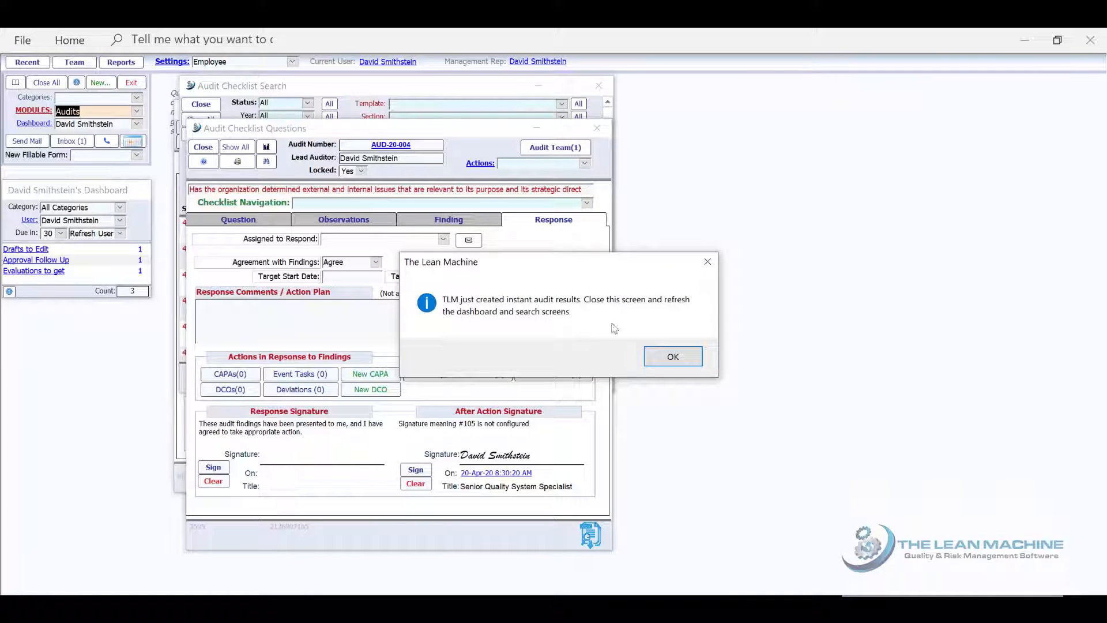
{"action": "left_click", "coordinate": [670, 357]}
Close the checklist question and checklist search windows to return to the dashboard
{"action": "left_click", "coordinate": [206, 146]}
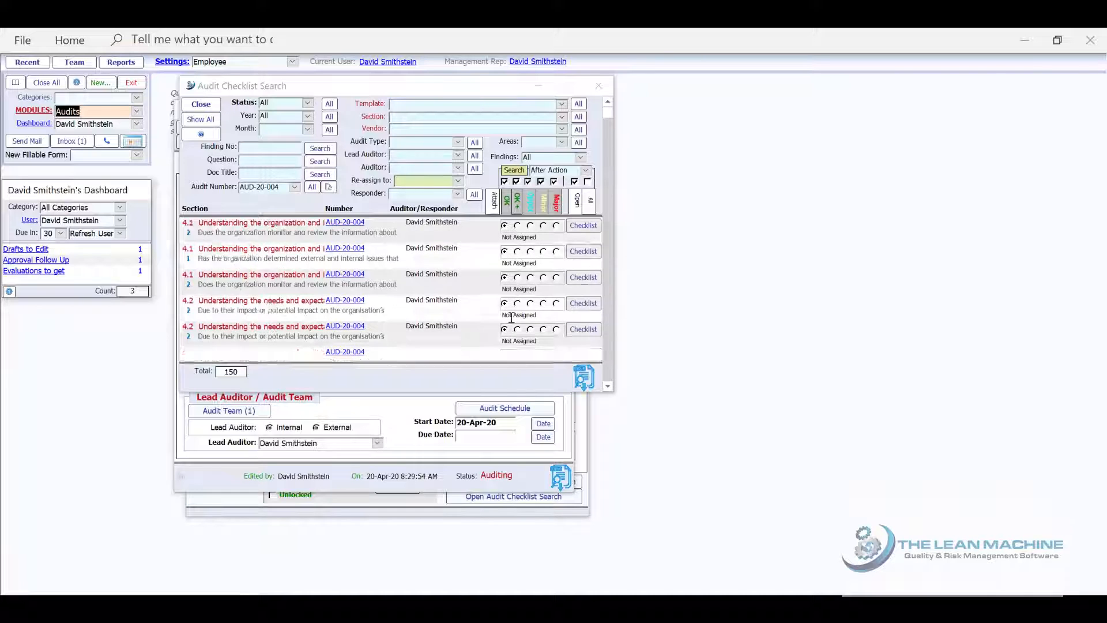
{"action": "scroll", "coordinate": [512, 317], "scroll_direction": "down", "scroll_amount": 10}
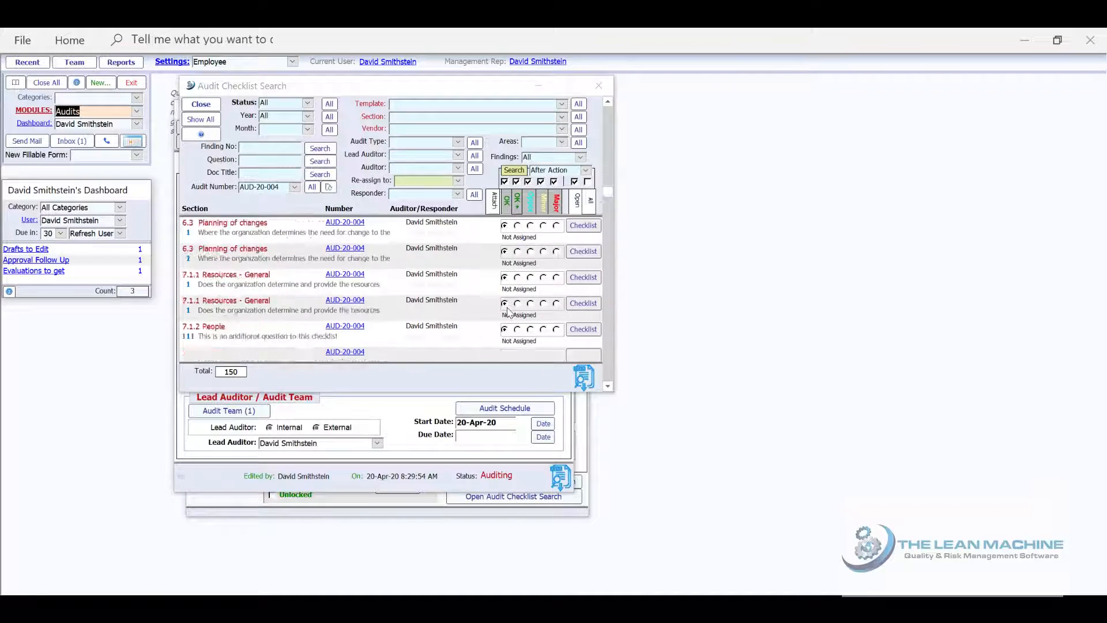
{"action": "scroll", "coordinate": [508, 311], "scroll_direction": "down", "scroll_amount": 10}
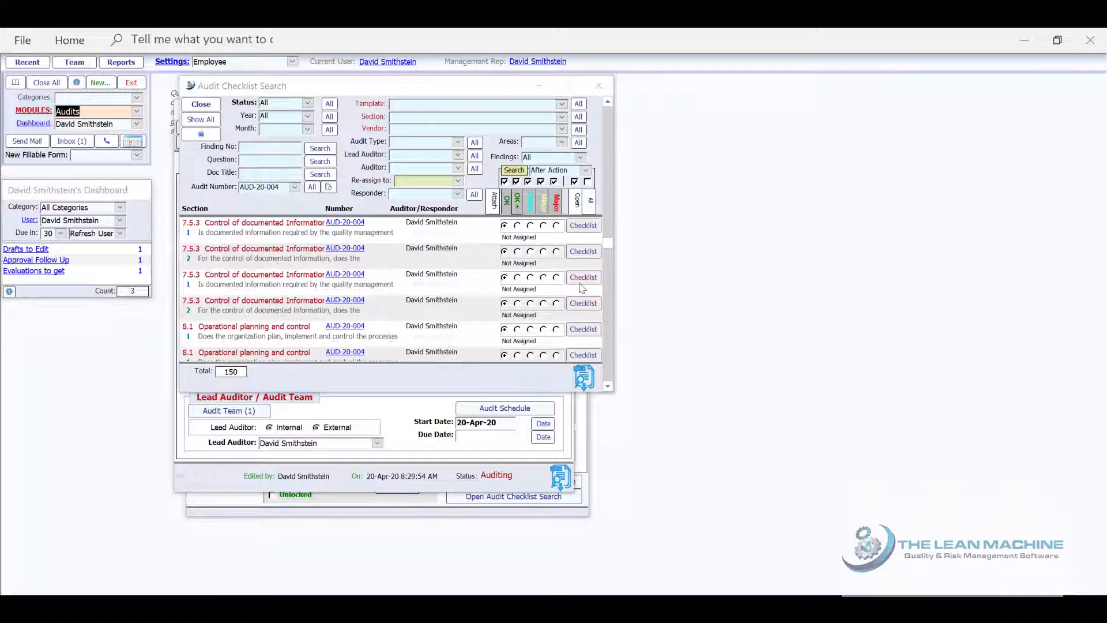
{"action": "left_click", "coordinate": [43, 84]}
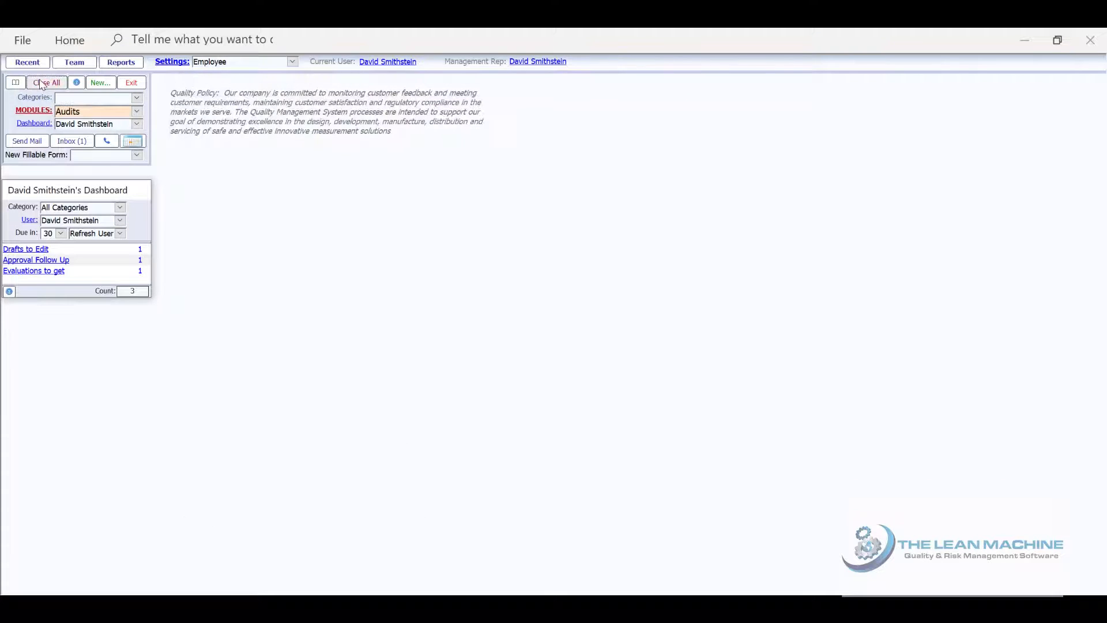
Close the remaining audit windows and open draft INSP-172 from the Drafts to Edit list
{"action": "left_click", "coordinate": [25, 249]}
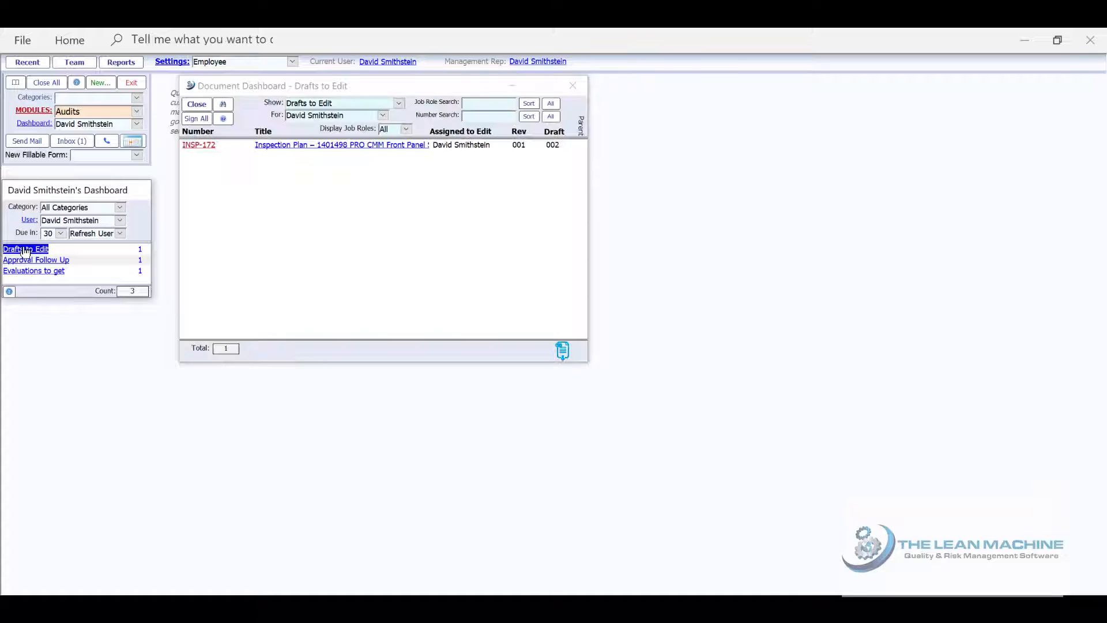
{"action": "left_click", "coordinate": [197, 148]}
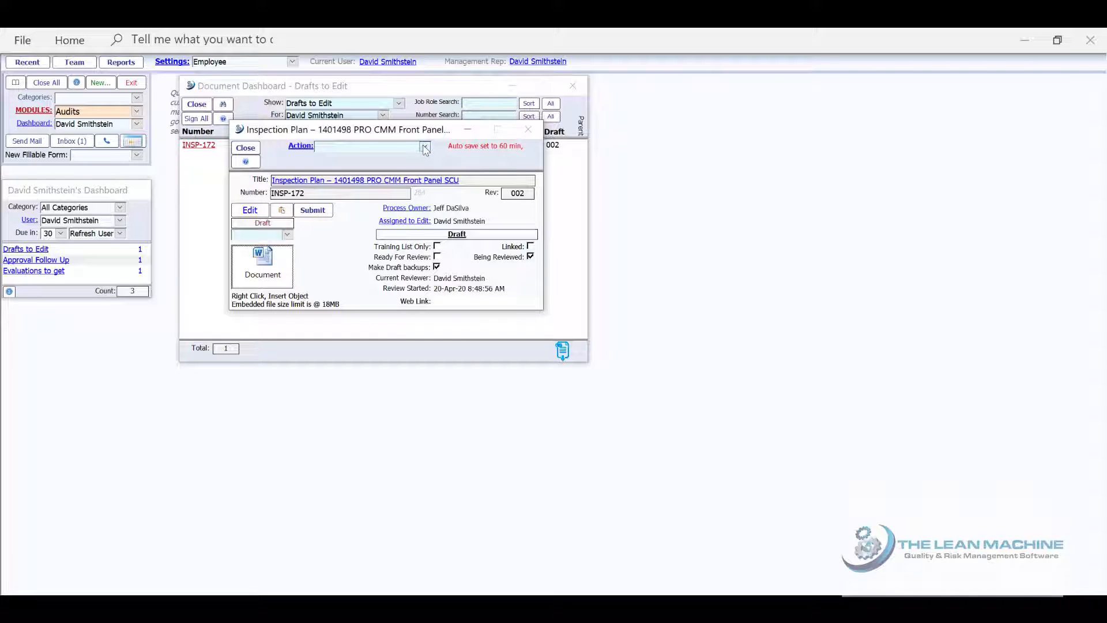
Replace draft INSP-172 with its 20-Apr-20 backup from Your Draft History and open it in Word
{"action": "left_click", "coordinate": [426, 148]}
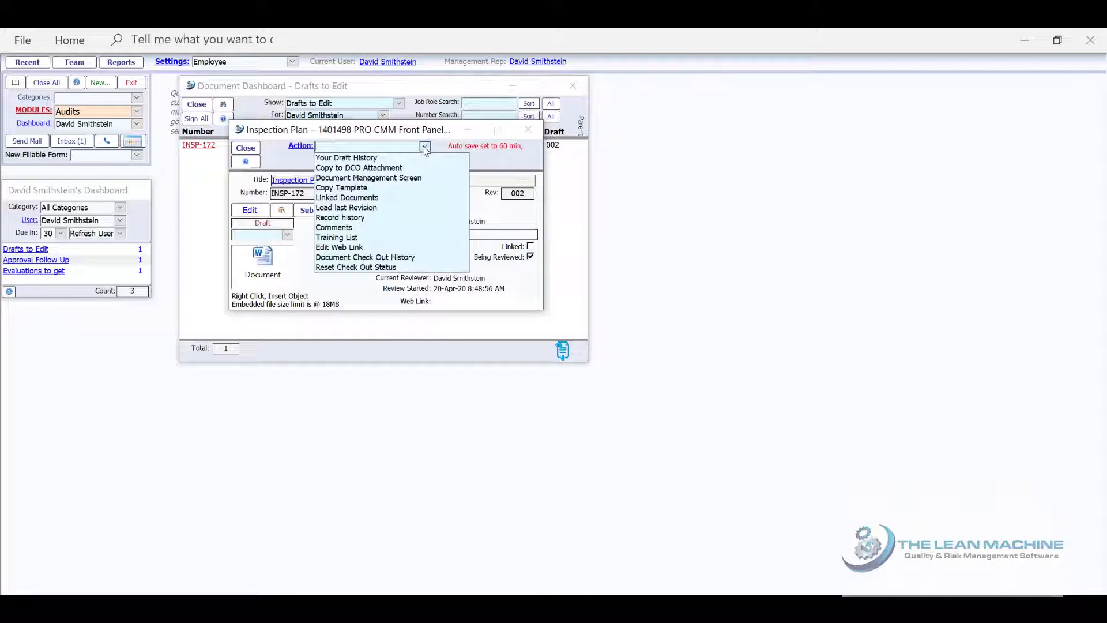
{"action": "left_click", "coordinate": [386, 157]}
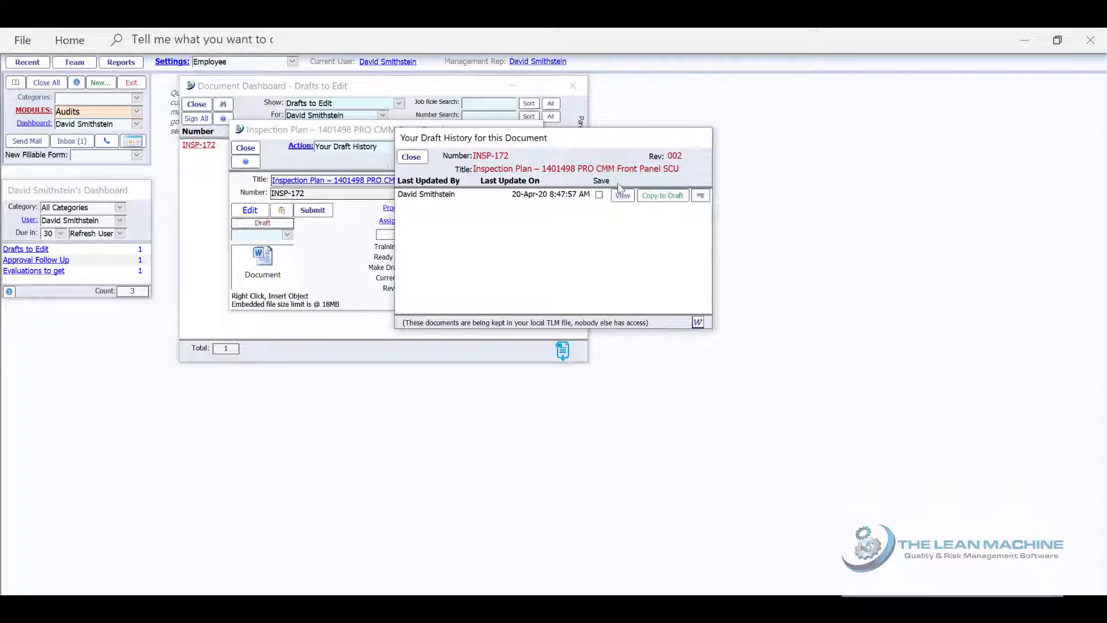
{"action": "left_click", "coordinate": [650, 194]}
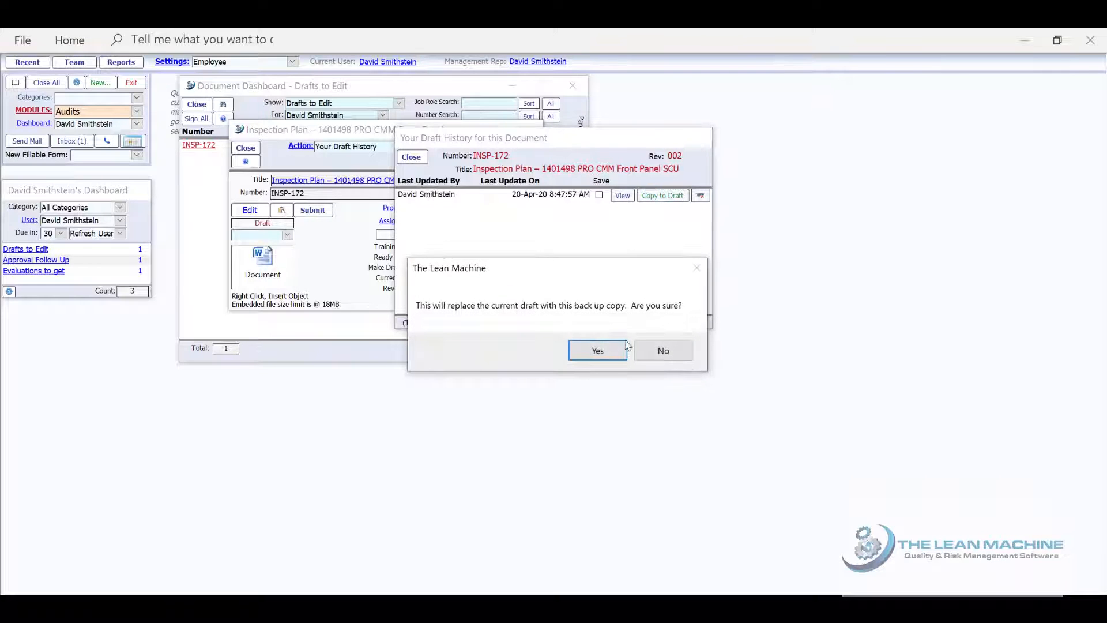
{"action": "left_click", "coordinate": [614, 357]}
{"action": "left_click", "coordinate": [601, 354]}
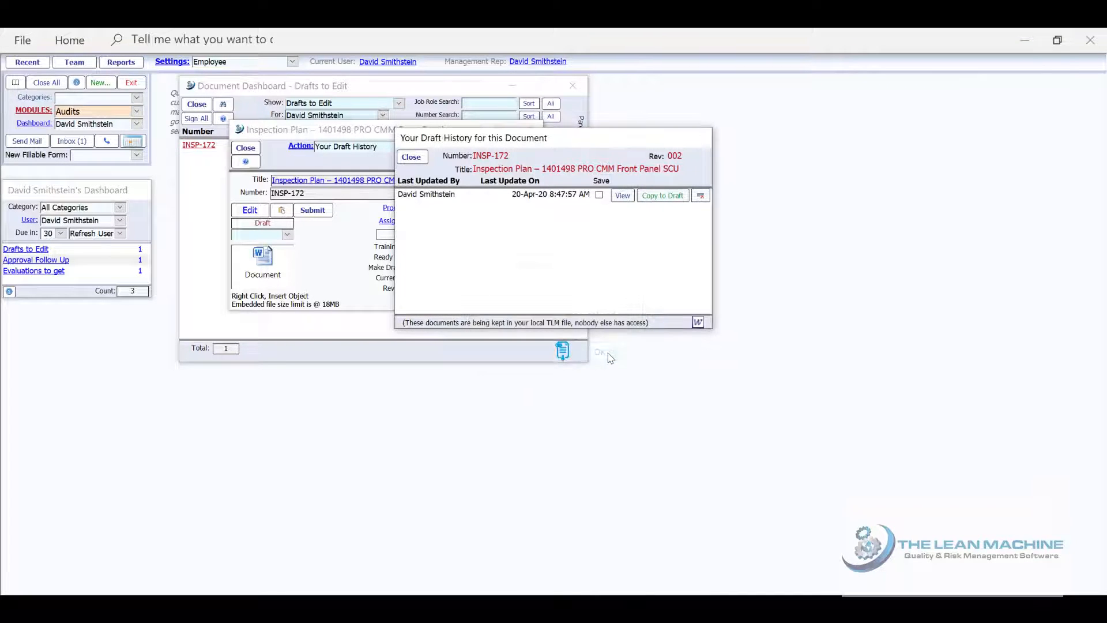
{"action": "left_click", "coordinate": [411, 156]}
{"action": "double_click", "coordinate": [235, 248]}
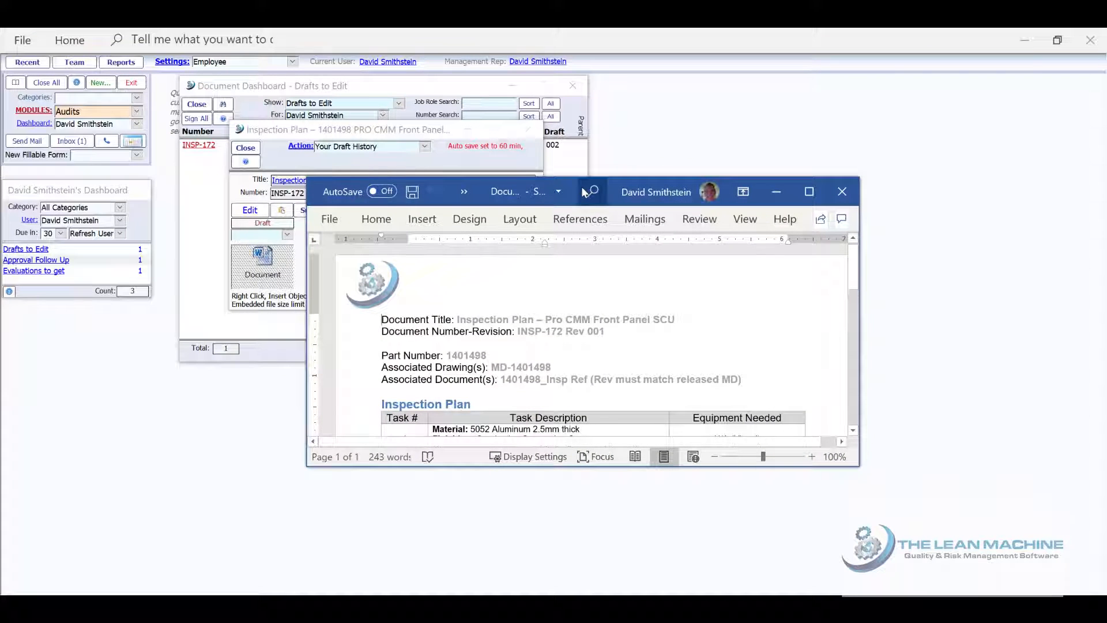
Close the restored Inspection Plan document in Word
{"action": "left_click", "coordinate": [842, 191]}
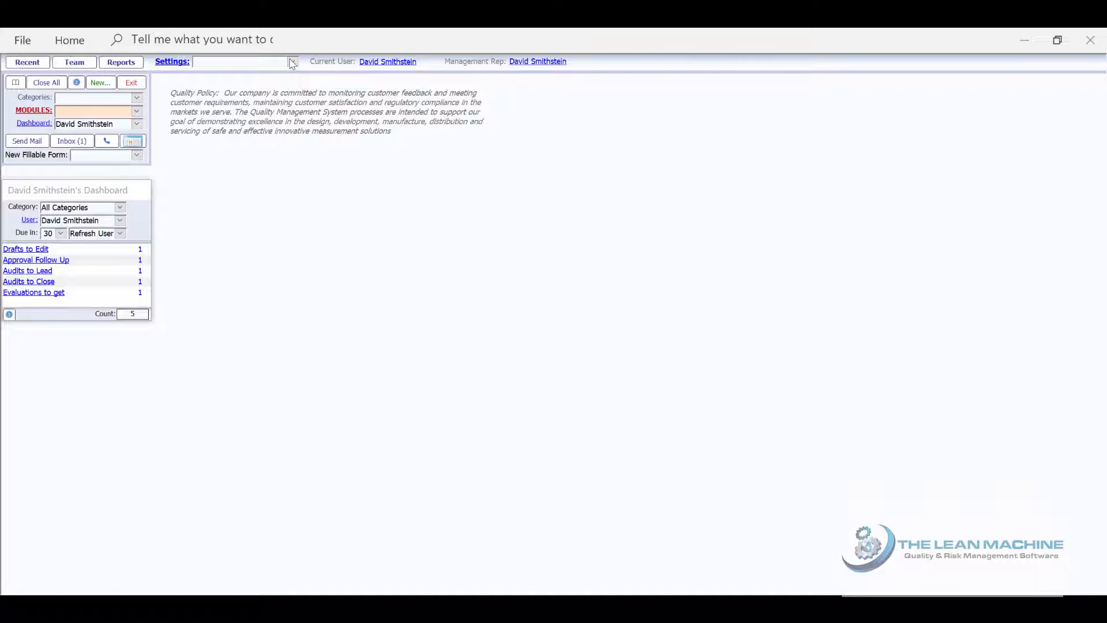
Open Employee Search from Settings and scroll the 177 active employees down to the D names
{"action": "left_click", "coordinate": [290, 61]}
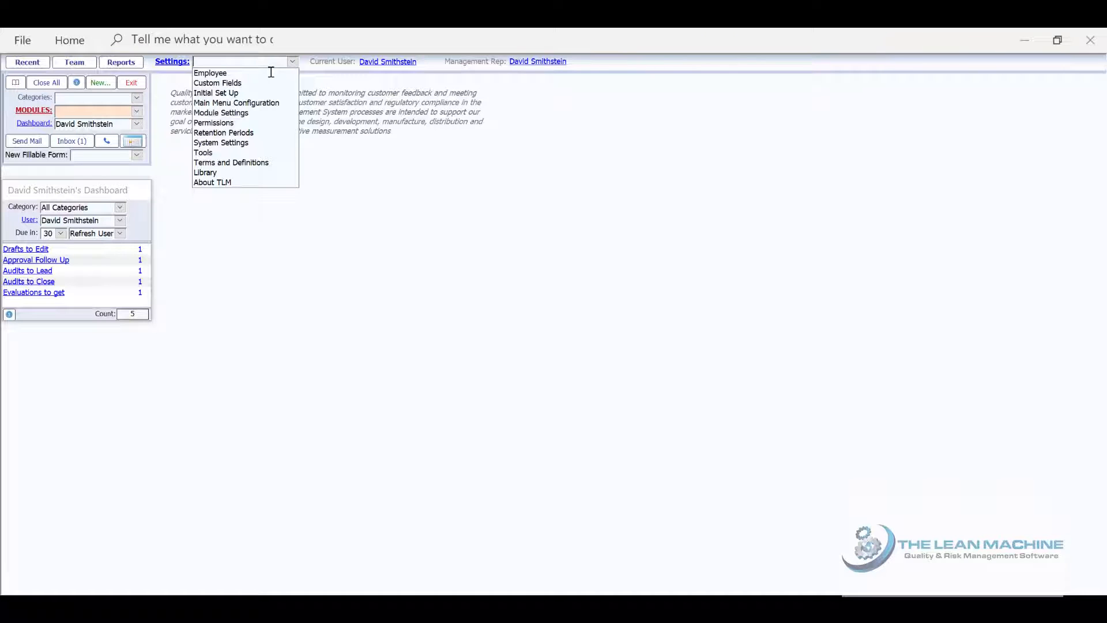
{"action": "left_click", "coordinate": [272, 73]}
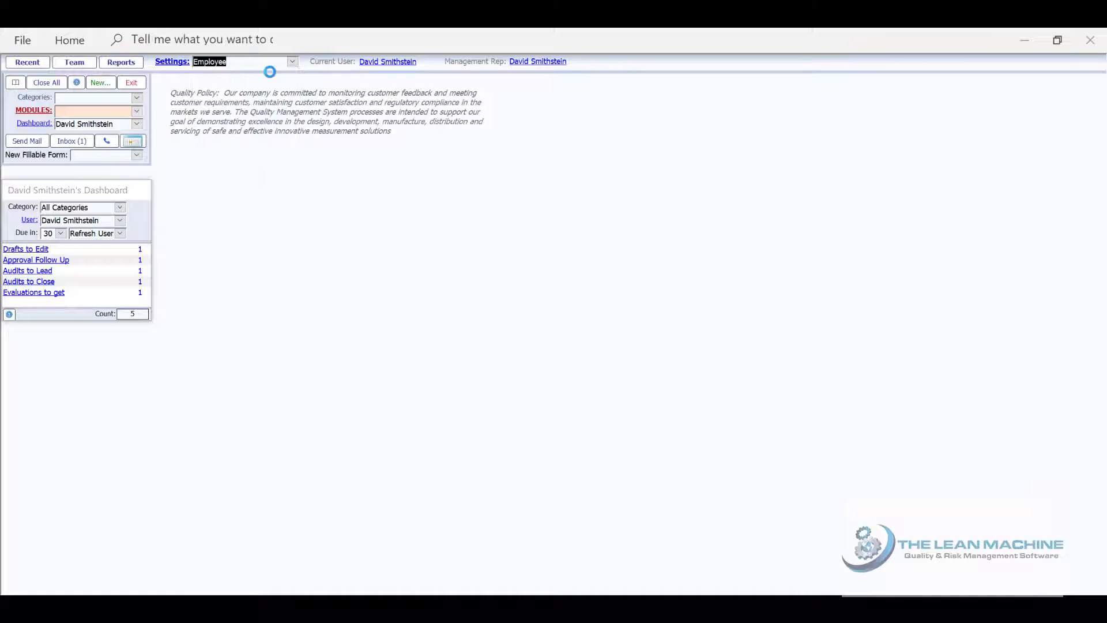
{"action": "left_click_drag", "start_coordinate": [645, 115], "coordinate": [649, 188]}
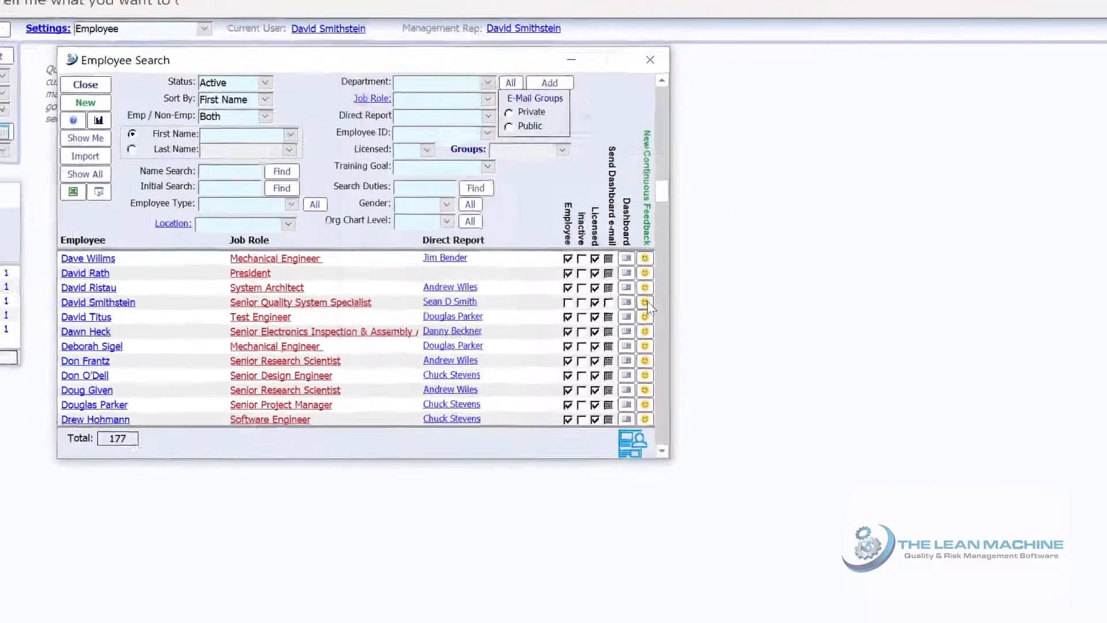
Start a new continuous feedback review for the employee from the row's smiley icon
{"action": "left_click", "coordinate": [632, 272]}
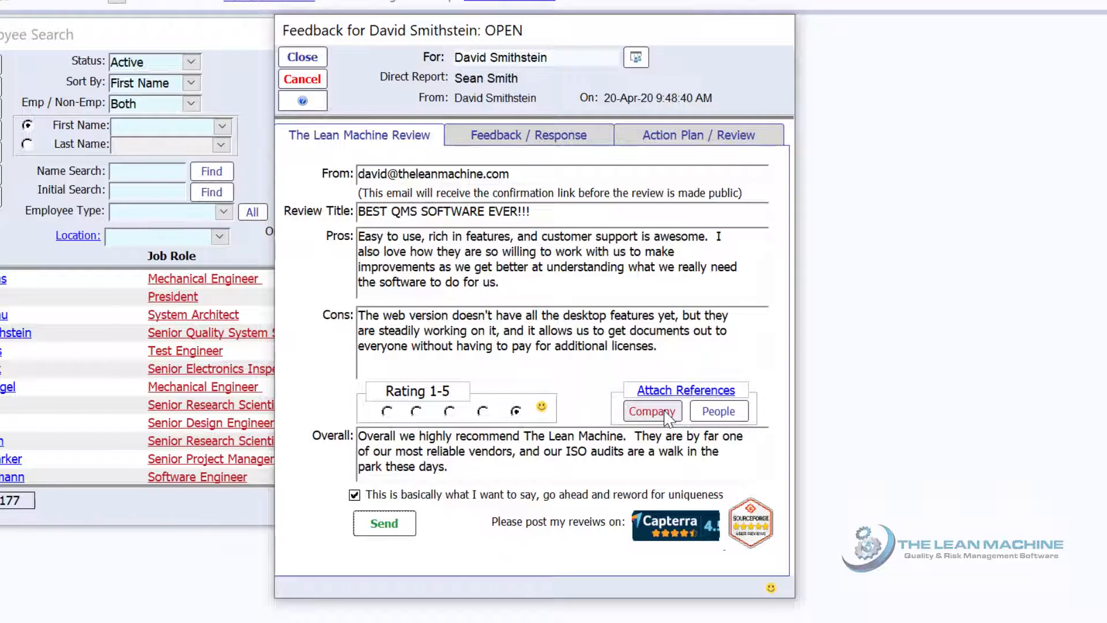
Search companies for 'problem', attach Problem Child Supplier Co as a reference, and send the review
{"action": "left_click", "coordinate": [667, 417]}
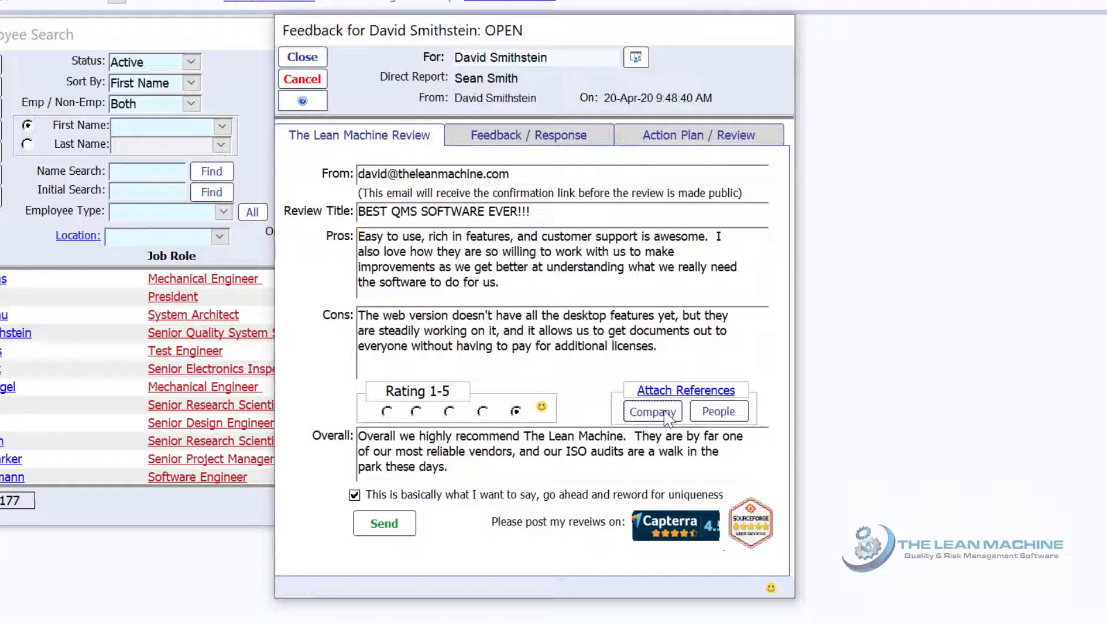
{"action": "left_click", "coordinate": [666, 414]}
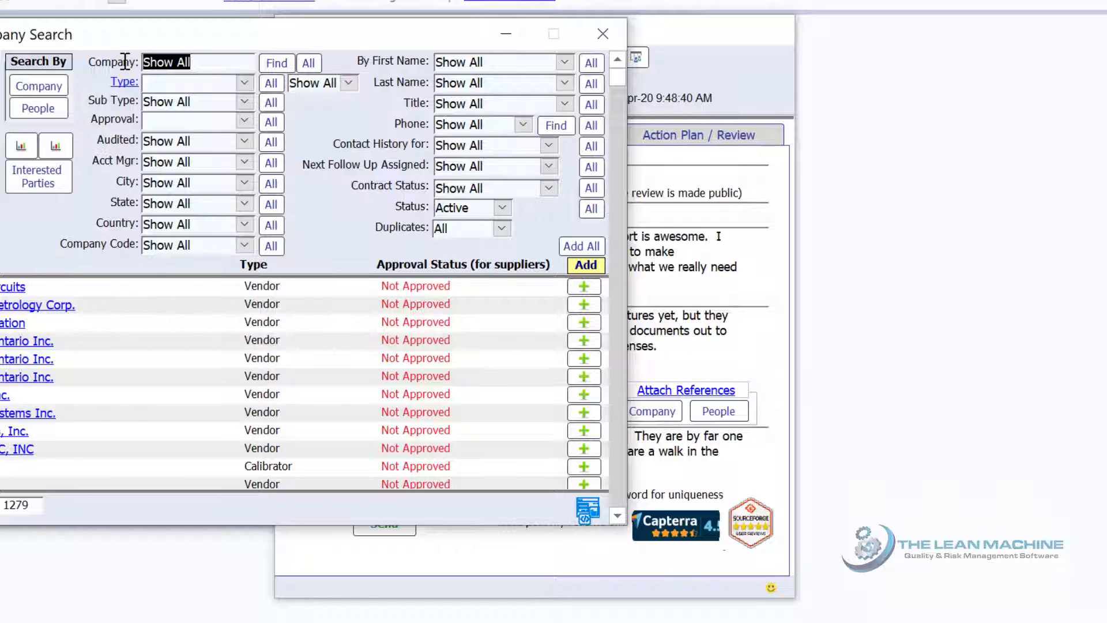
{"action": "type", "text": "problem"}
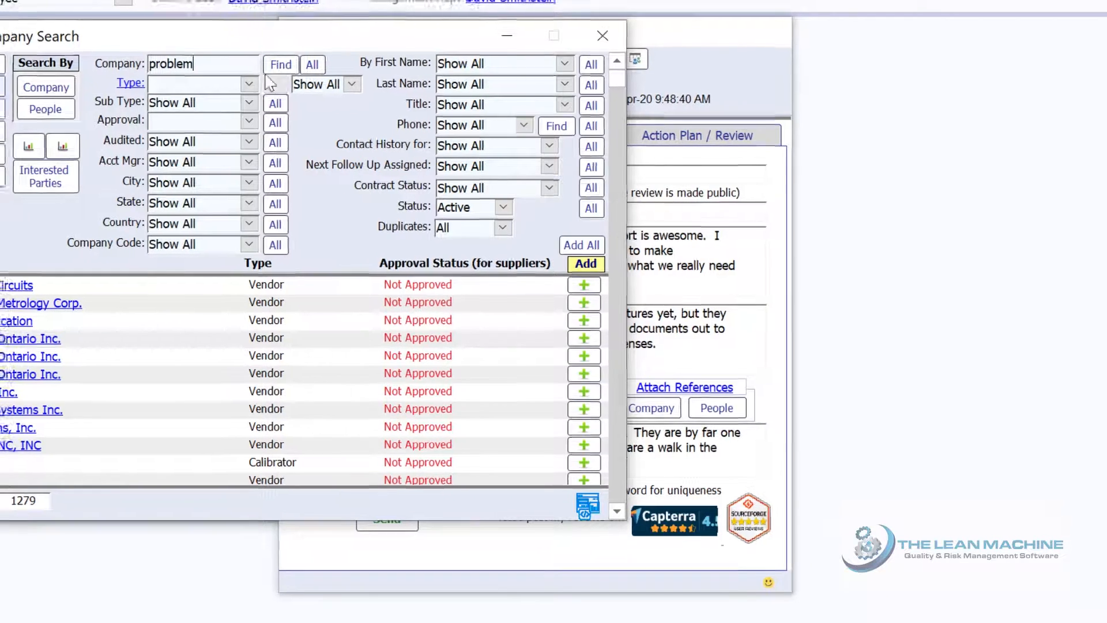
{"action": "key", "text": "Return"}
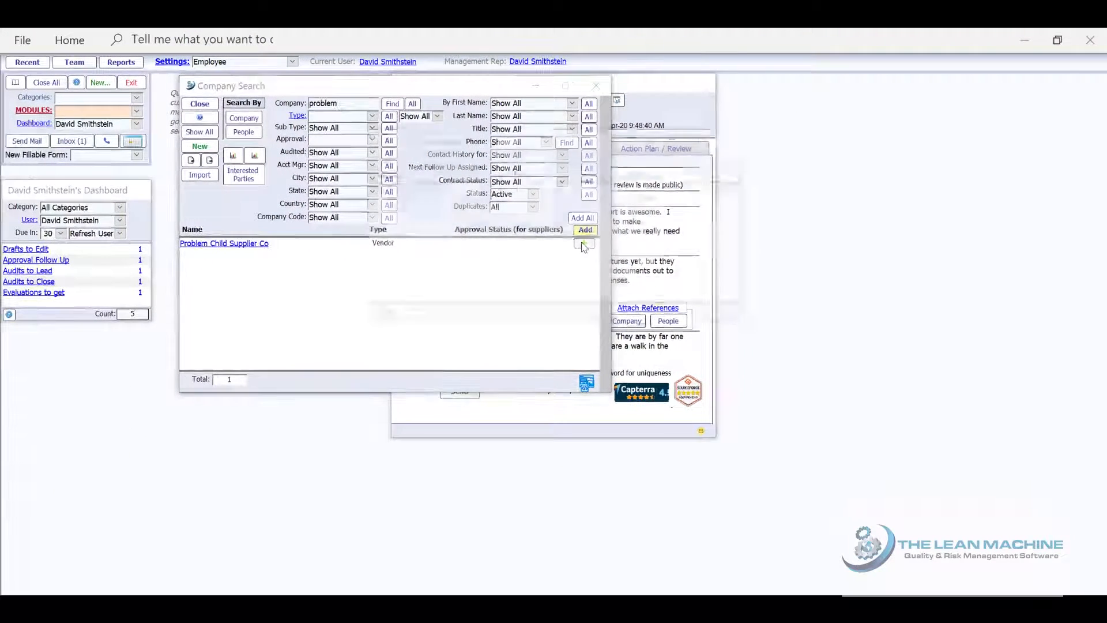
{"action": "left_click", "coordinate": [584, 245]}
{"action": "left_click", "coordinate": [378, 161]}
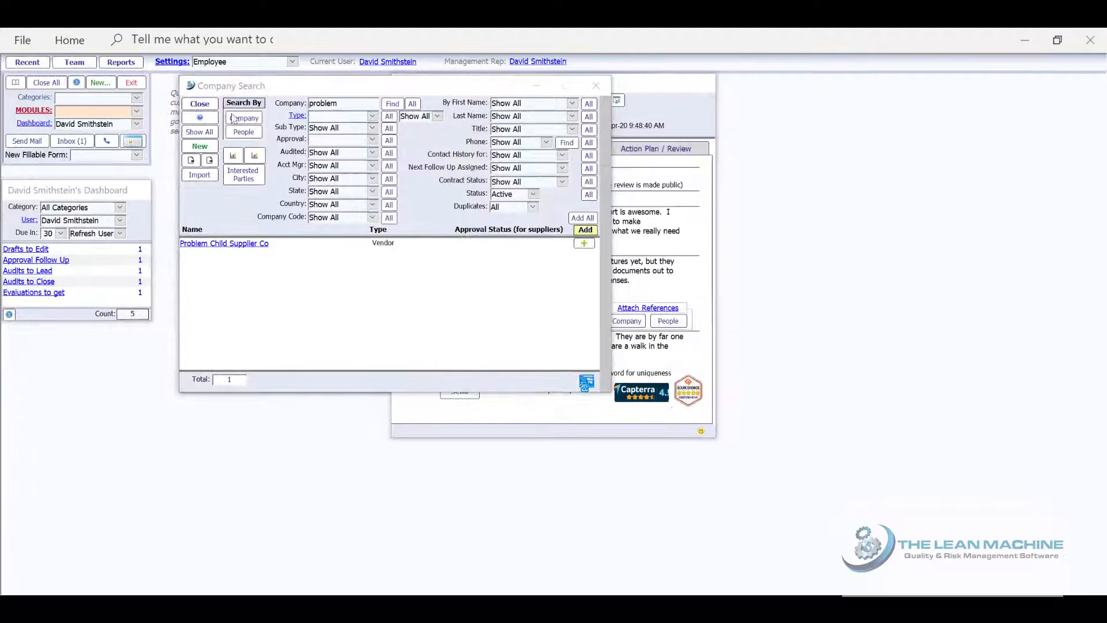
{"action": "left_click", "coordinate": [199, 103]}
{"action": "left_click", "coordinate": [459, 392]}
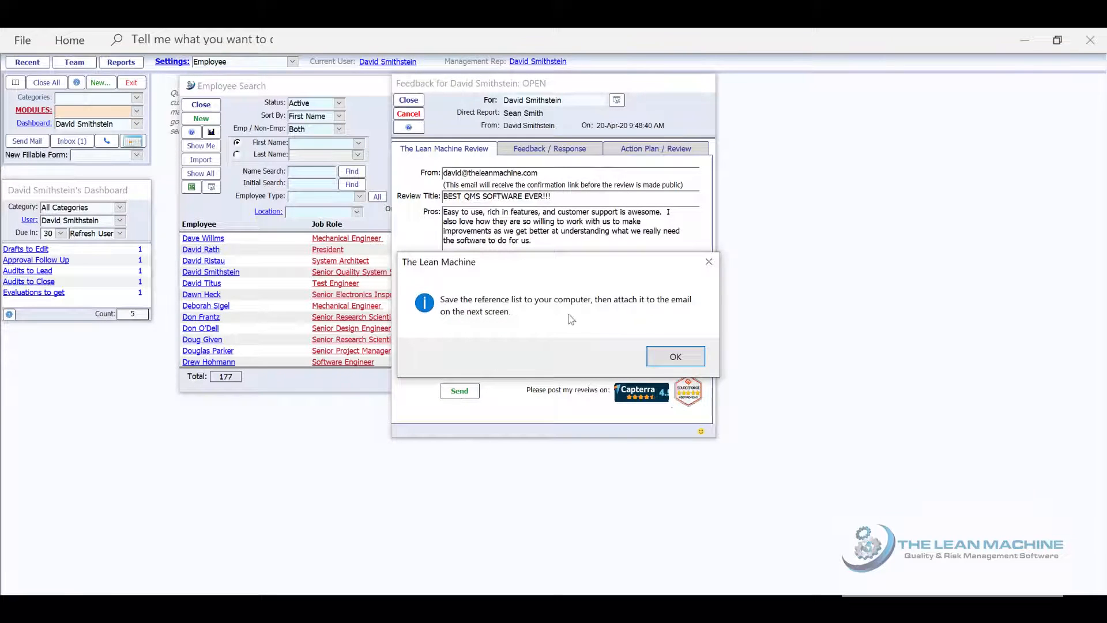
Save the reference list as Excel workbook Qry_TableTemp_TLMReferences.xlsx in LMBS, replacing the existing file
{"action": "left_click", "coordinate": [672, 355]}
{"action": "double_click", "coordinate": [519, 182]}
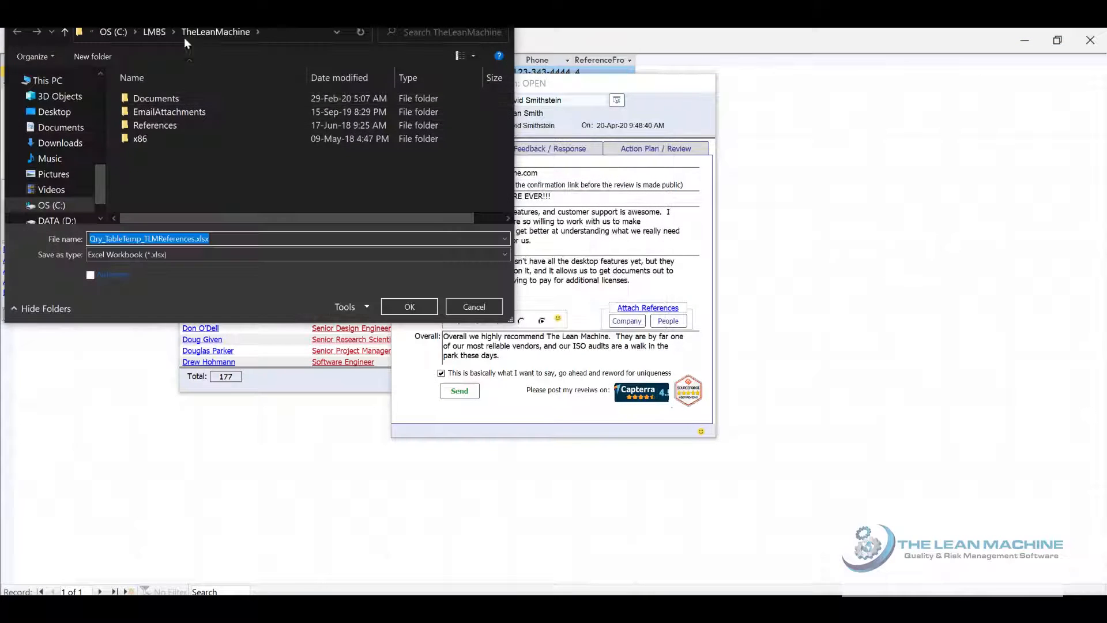
{"action": "left_click", "coordinate": [185, 33]}
{"action": "left_click", "coordinate": [158, 98]}
{"action": "left_click", "coordinate": [410, 307]}
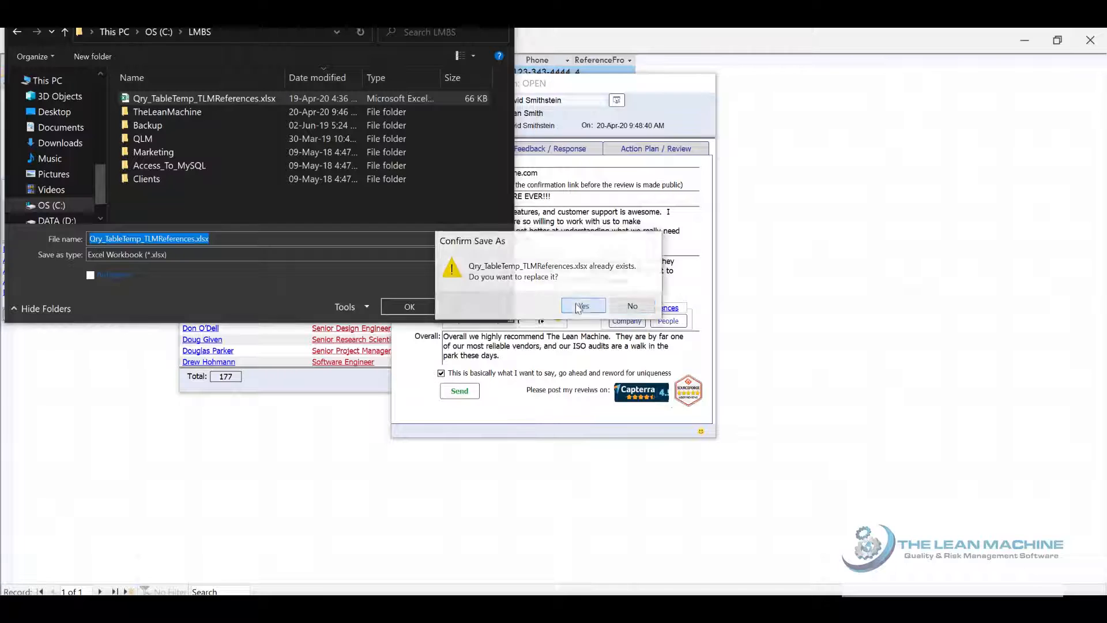
{"action": "left_click", "coordinate": [579, 306]}
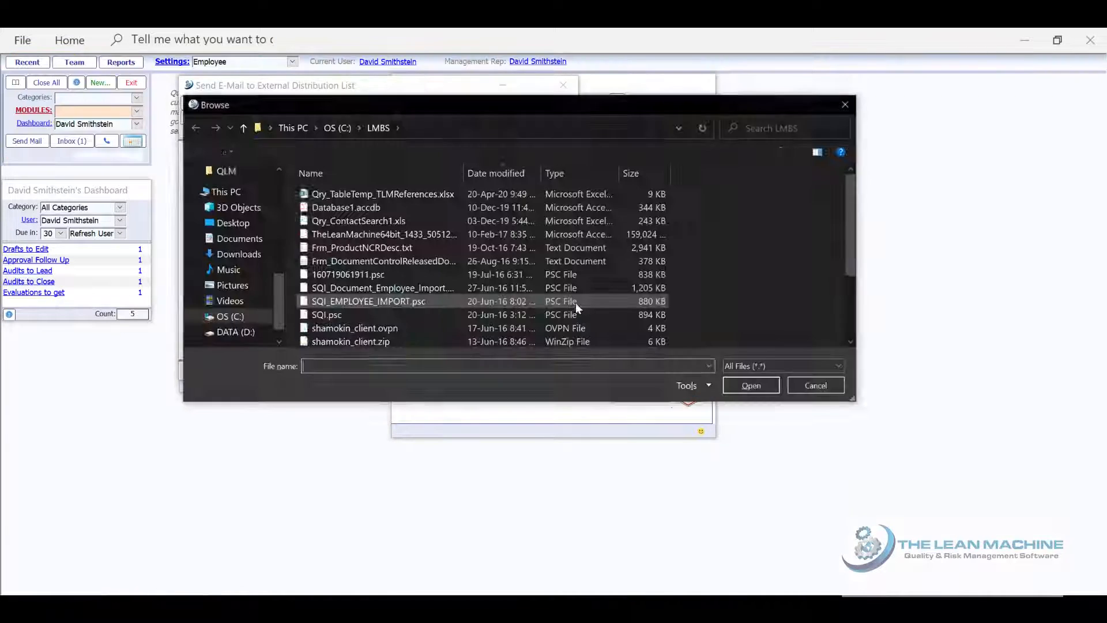
Attach Qry_TableTemp_TLMReferences.xlsx to the review email, send it, and close all windows
{"action": "left_click", "coordinate": [386, 196]}
{"action": "left_click", "coordinate": [742, 385]}
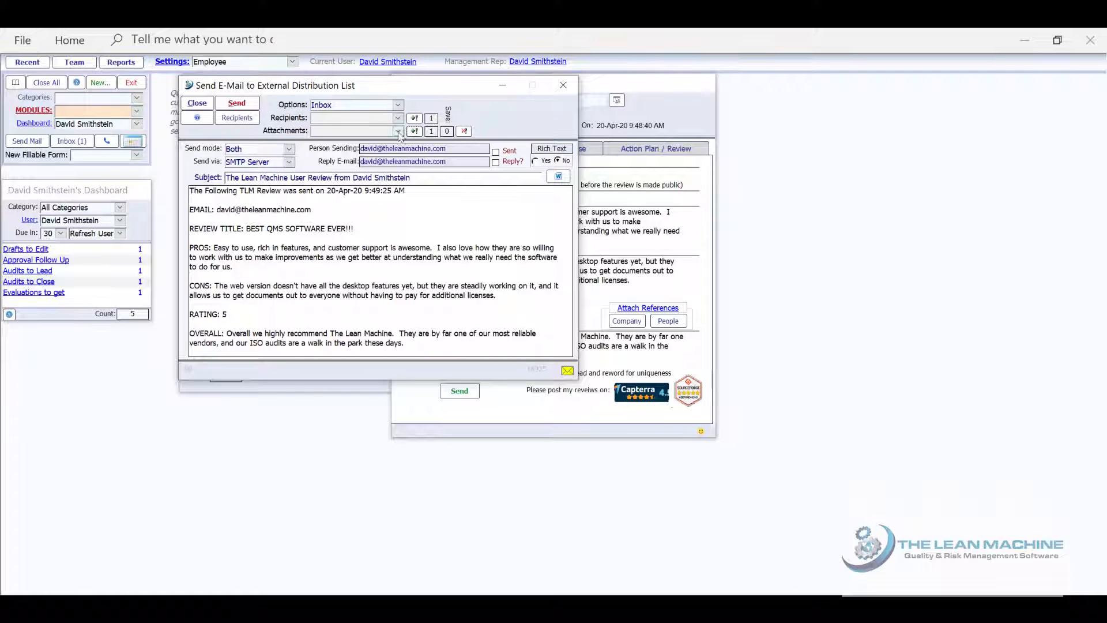
{"action": "left_click", "coordinate": [245, 104]}
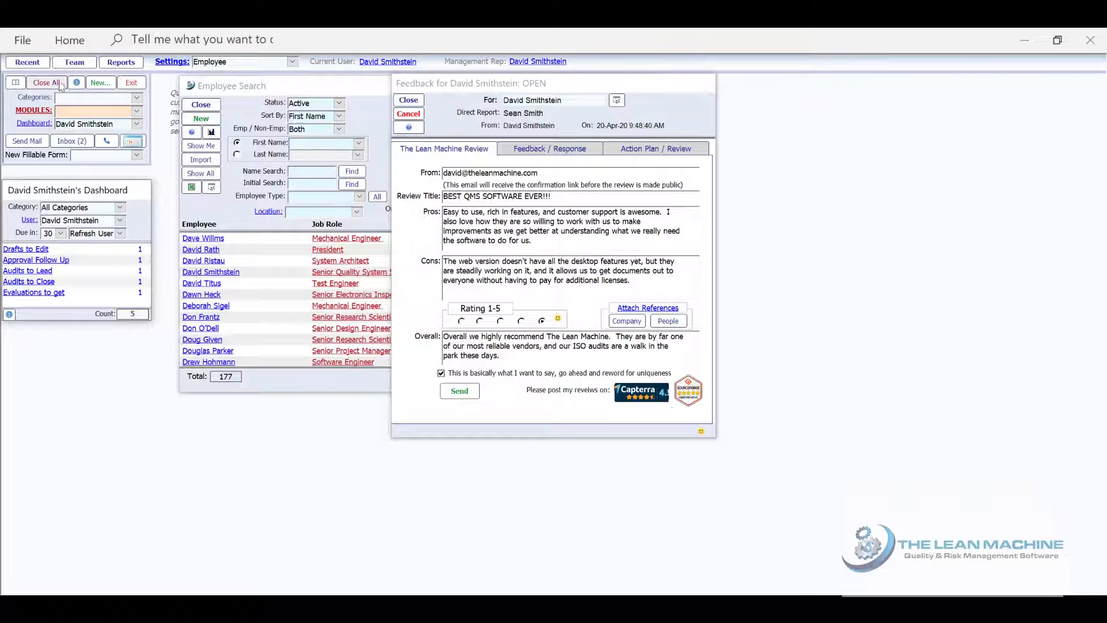
{"action": "left_click", "coordinate": [54, 86]}
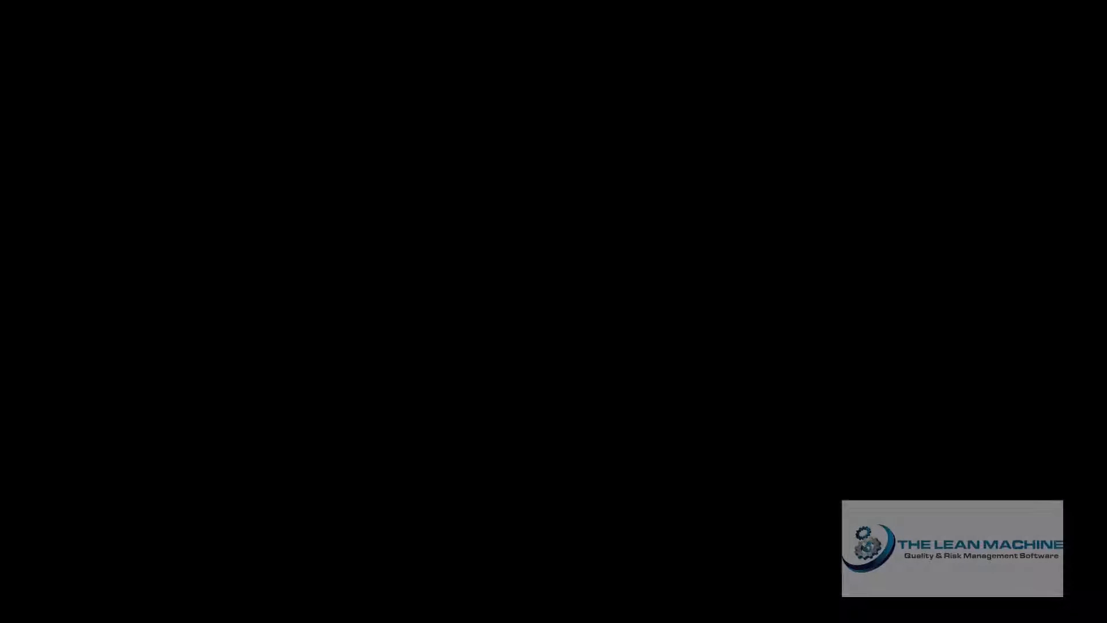